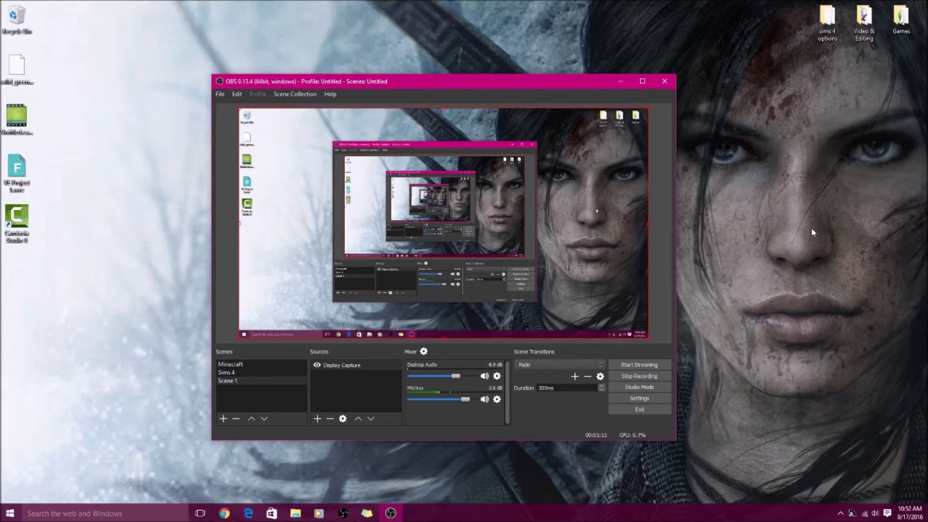
Bring the Open Broadcaster Software v0.658b window in front of OBS Studio from the taskbar.
click(343, 513)
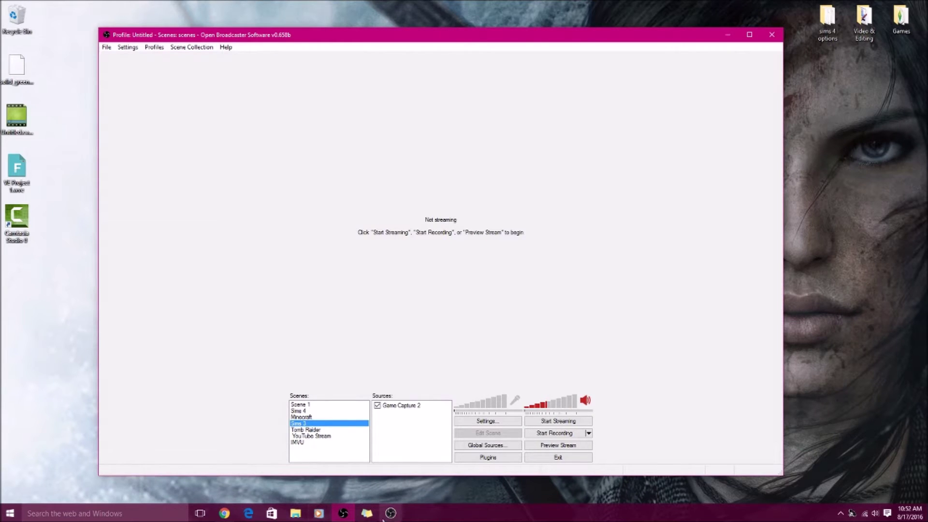
mouse_move(391, 518)
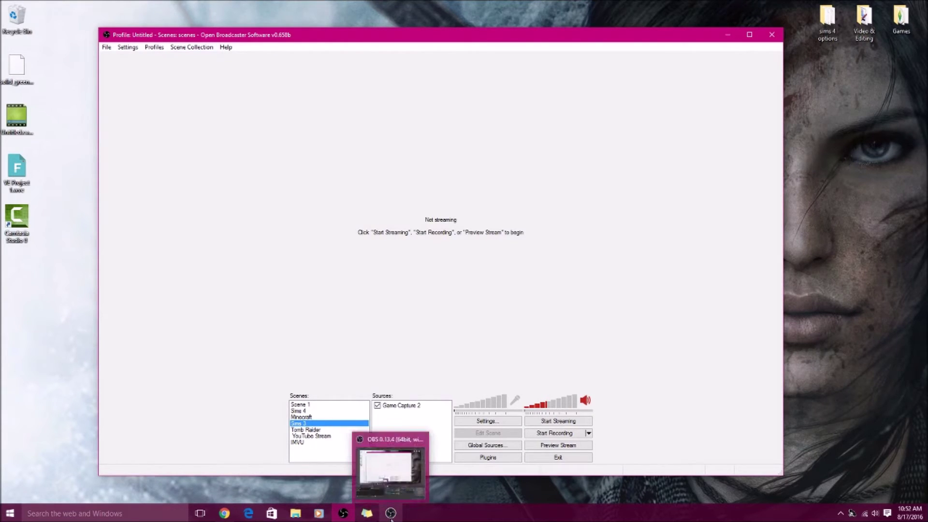
click(387, 494)
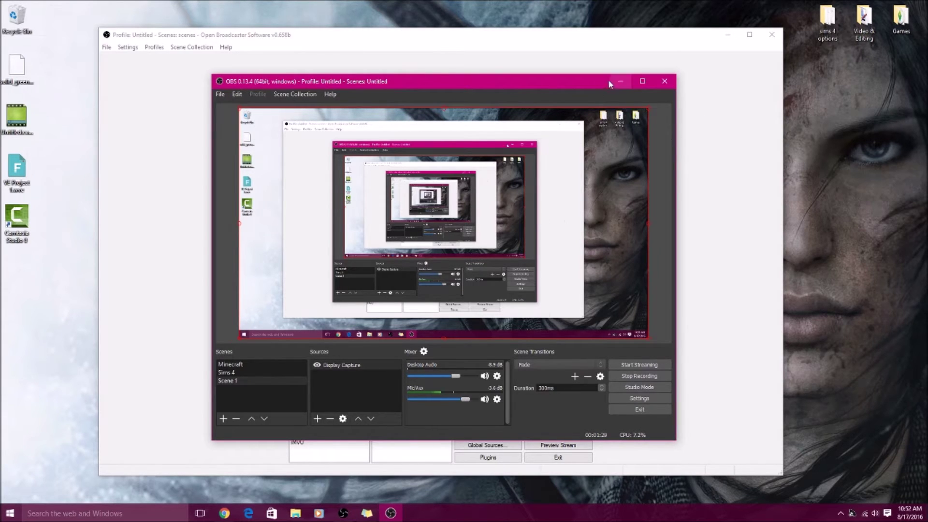
click(621, 81)
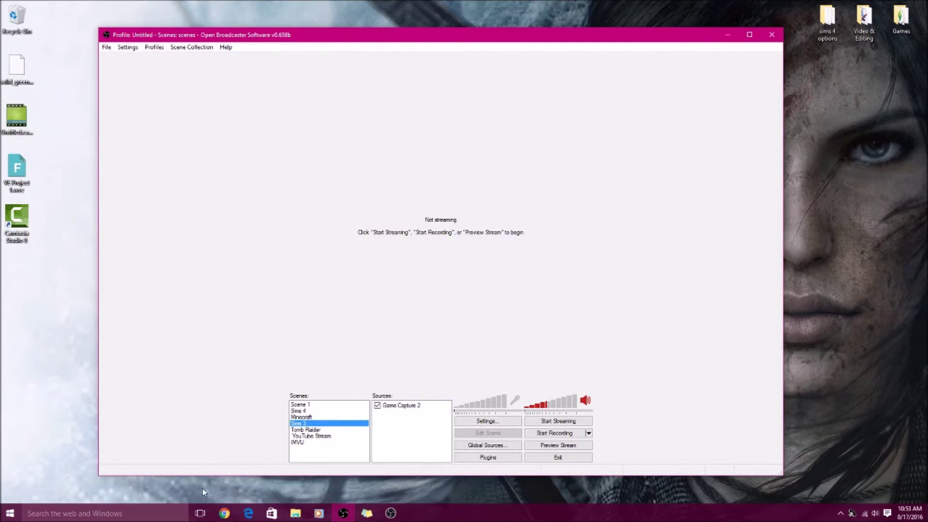
click(207, 513)
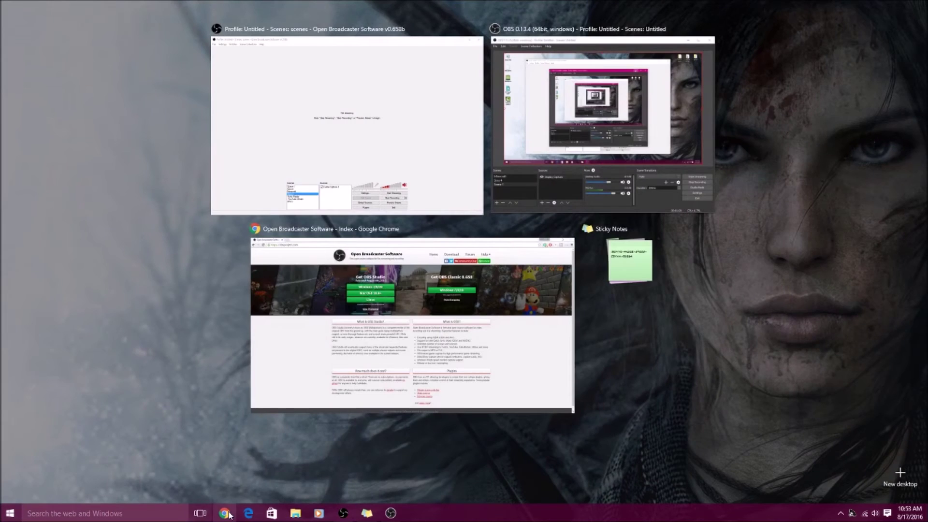
click(441, 233)
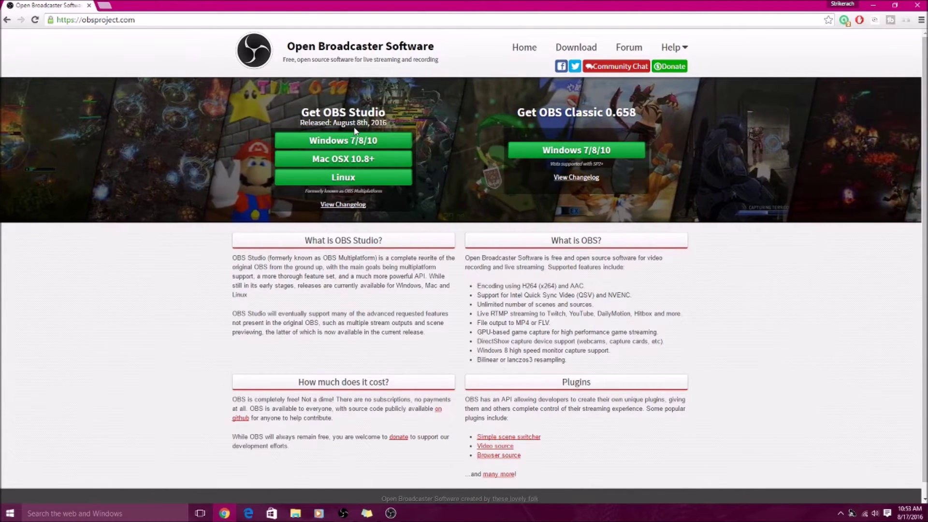
click(911, 513)
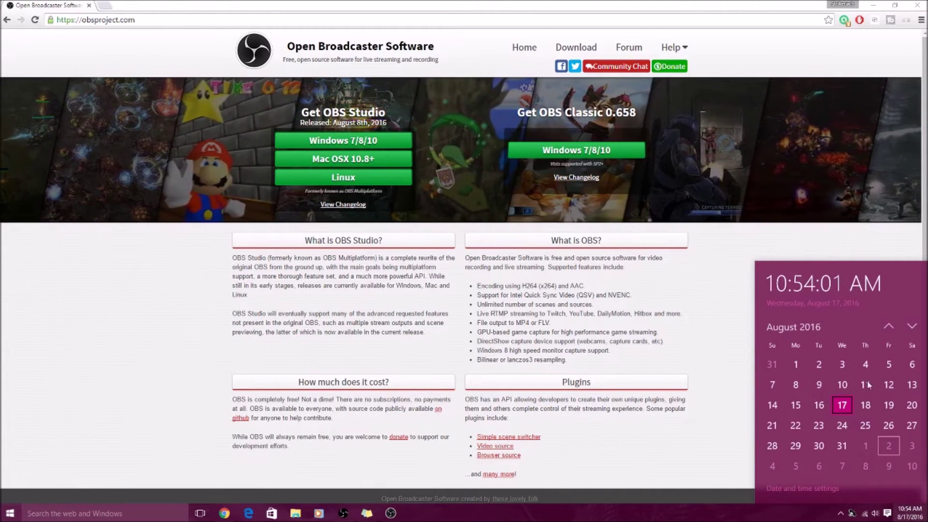
click(831, 257)
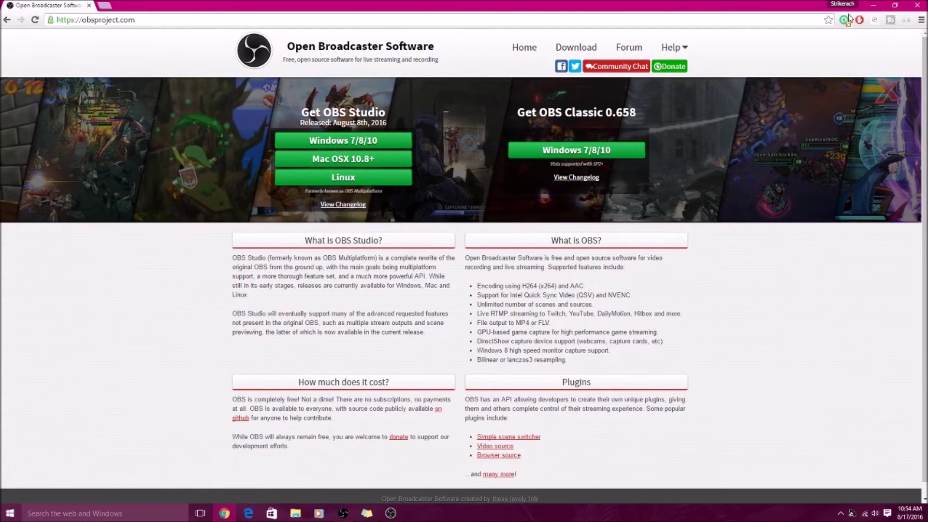
click(873, 5)
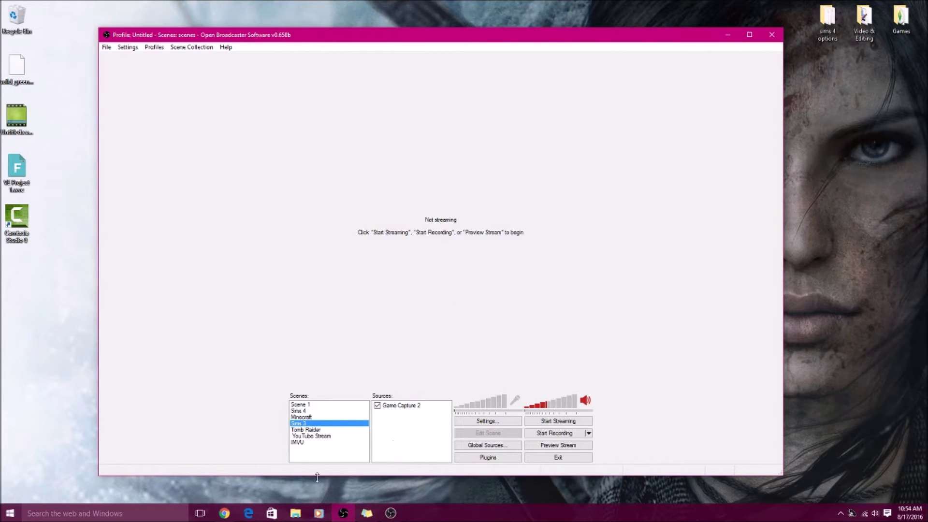
Select the Sims 4 scene, starting and cancelling a new scene named 'Si'.
click(297, 411)
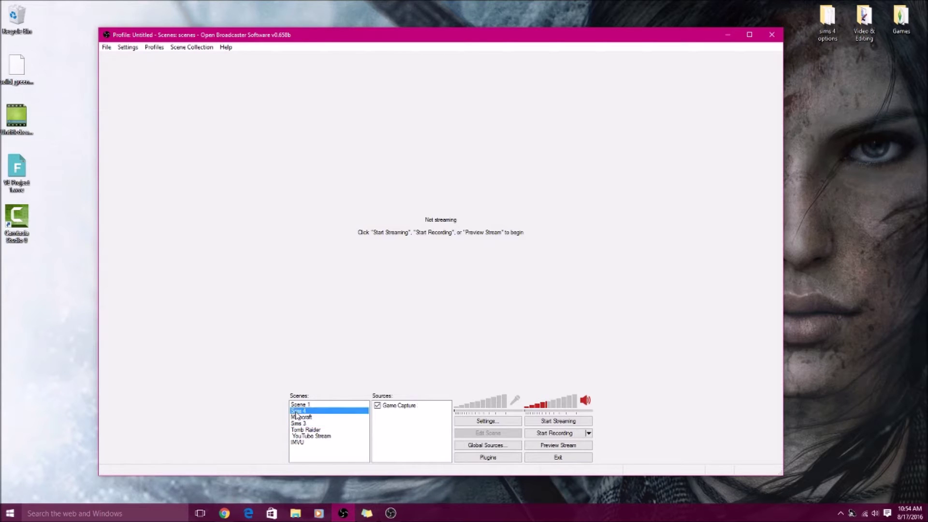
right_click(322, 455)
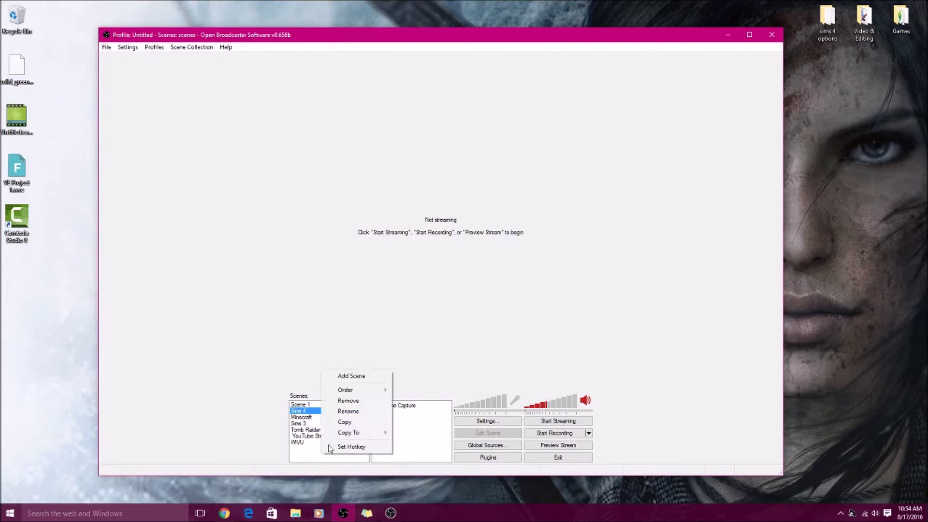
click(368, 376)
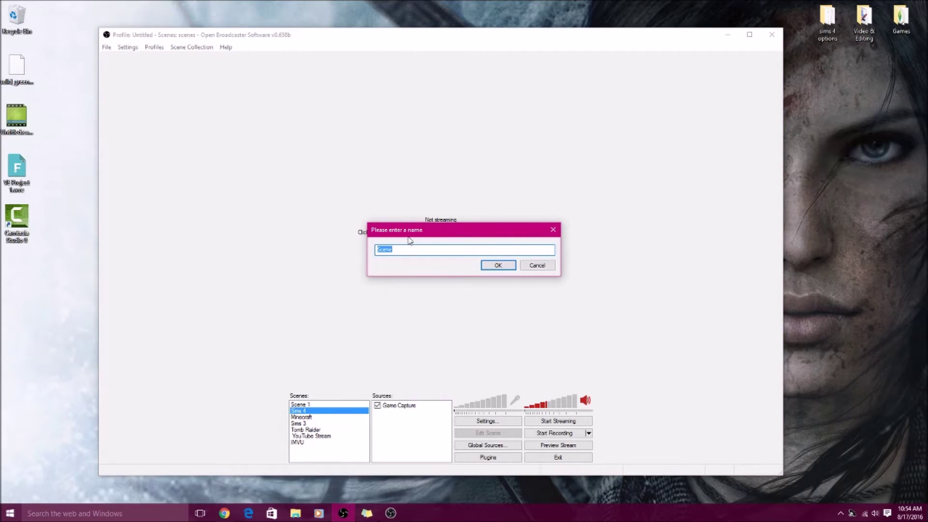
text(Sims 4)
click(536, 265)
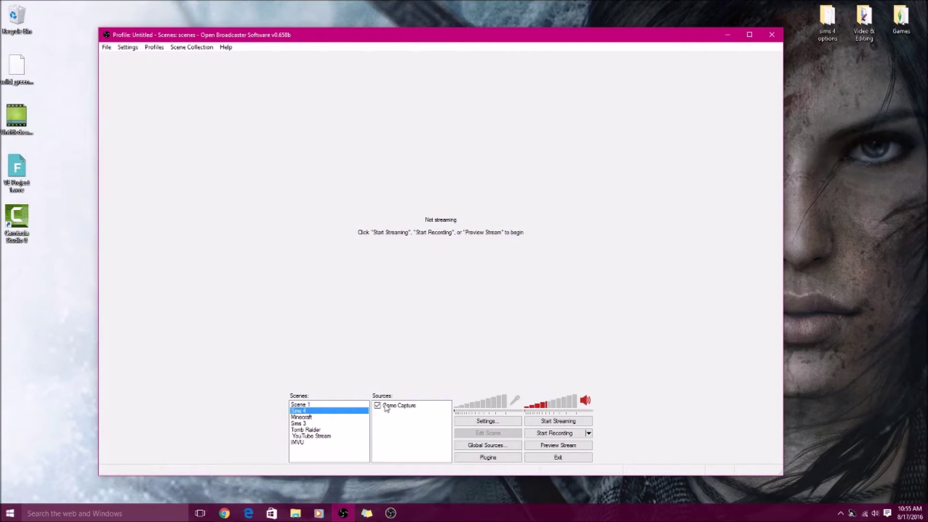
right_click(410, 427)
Add a Game Capture source named Game Capture 2, then close its settings.
mouse_move(429, 434)
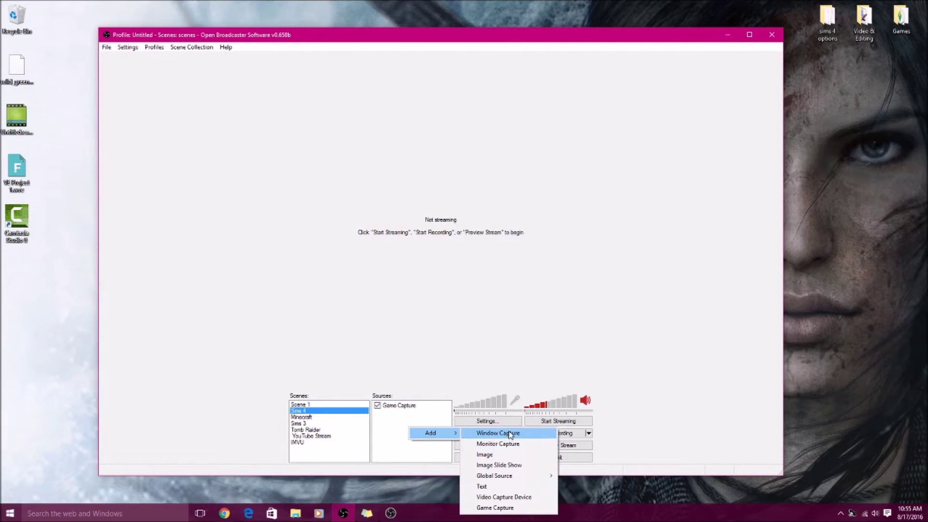
click(525, 507)
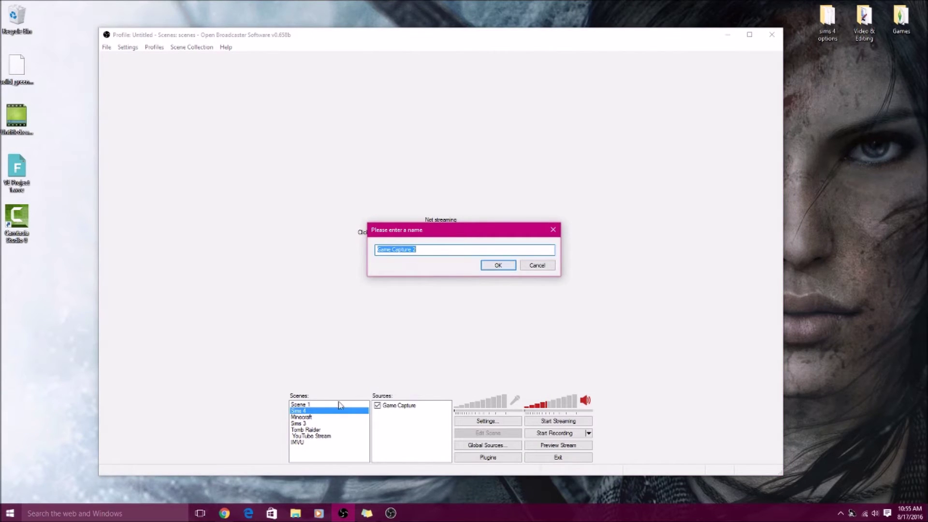
click(497, 265)
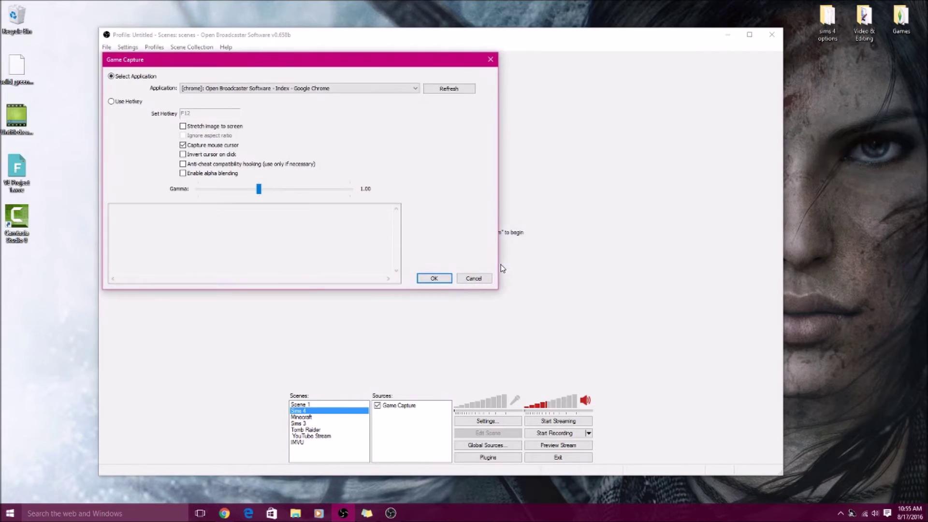
click(310, 91)
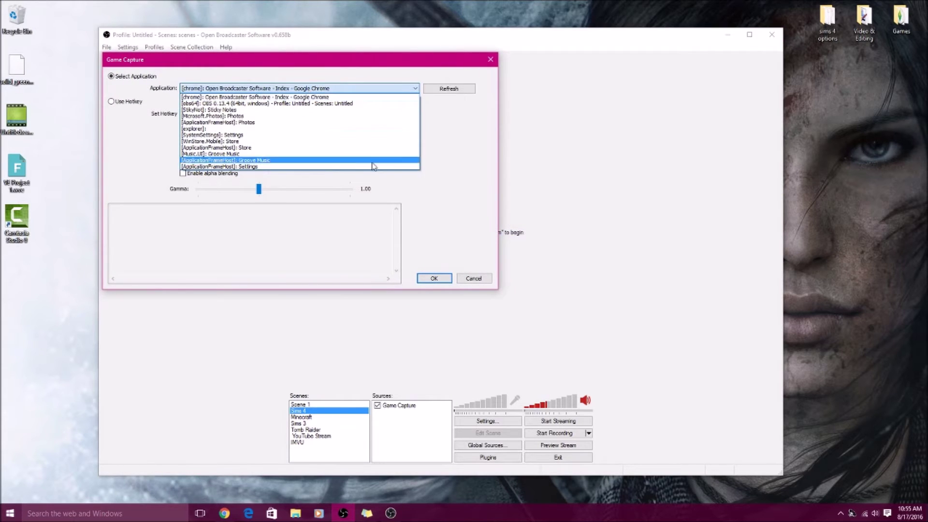
click(257, 173)
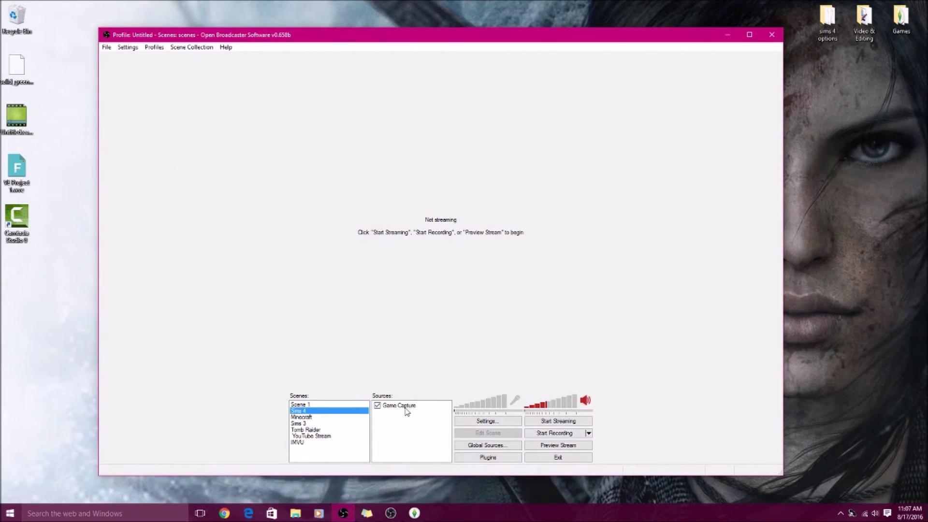
Set the existing Game Capture source to capture [TS4_x64]: The Sims 4, refreshing the list.
double_click(406, 407)
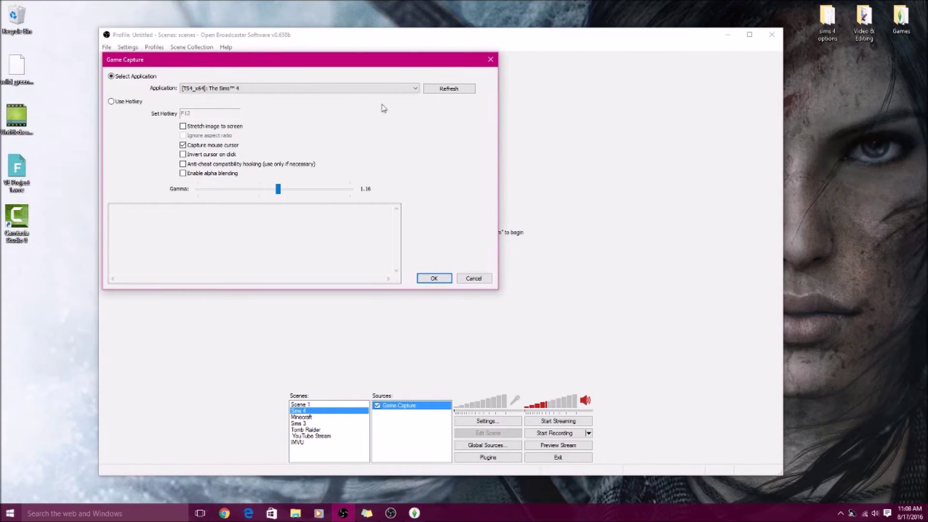
click(351, 87)
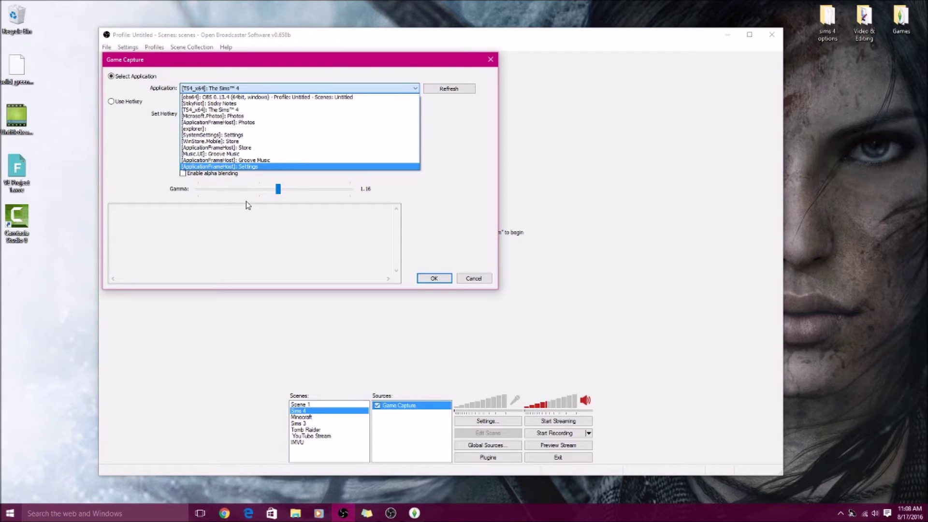
click(238, 112)
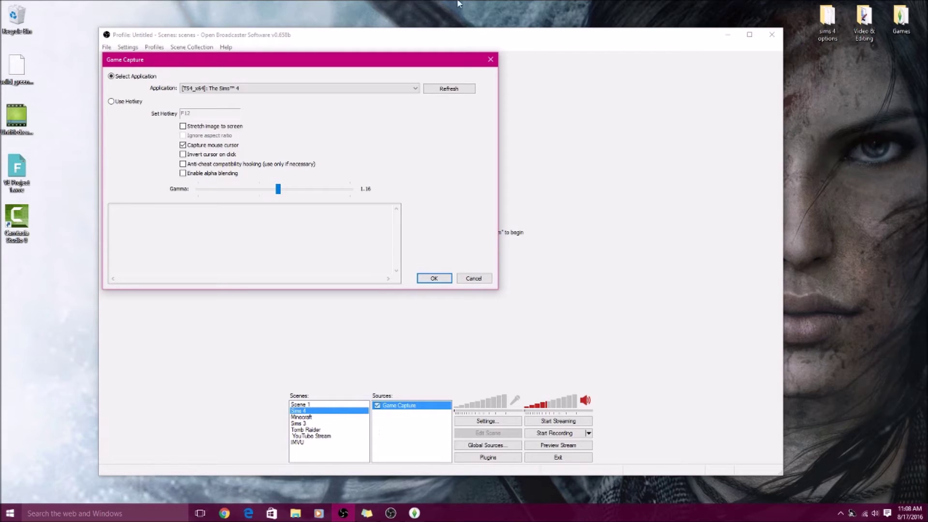
click(434, 92)
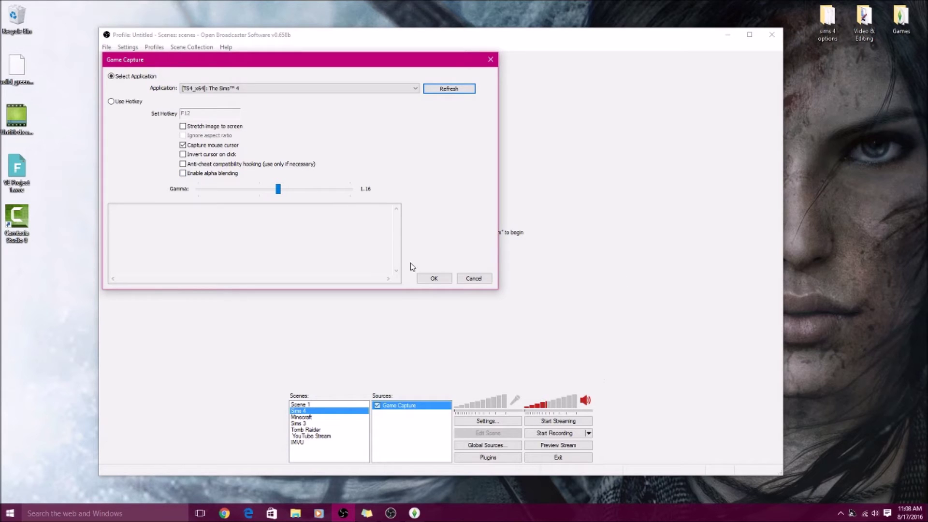
click(437, 282)
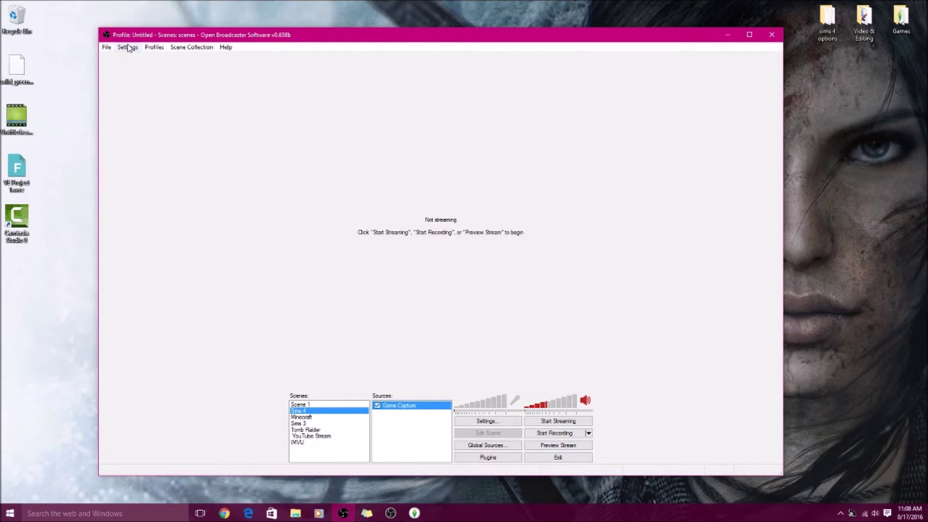
Open the Encoding settings and confirm Max Bitrate reads 4000.
click(472, 422)
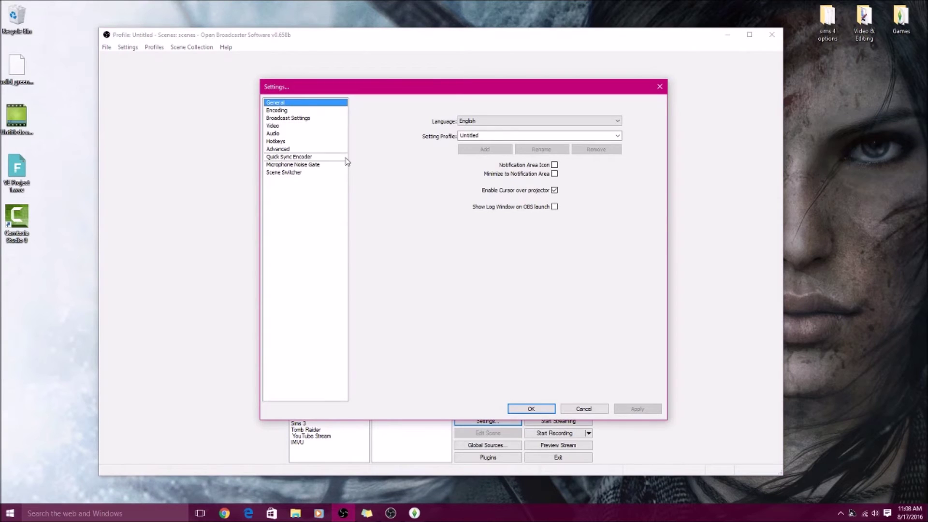
click(280, 110)
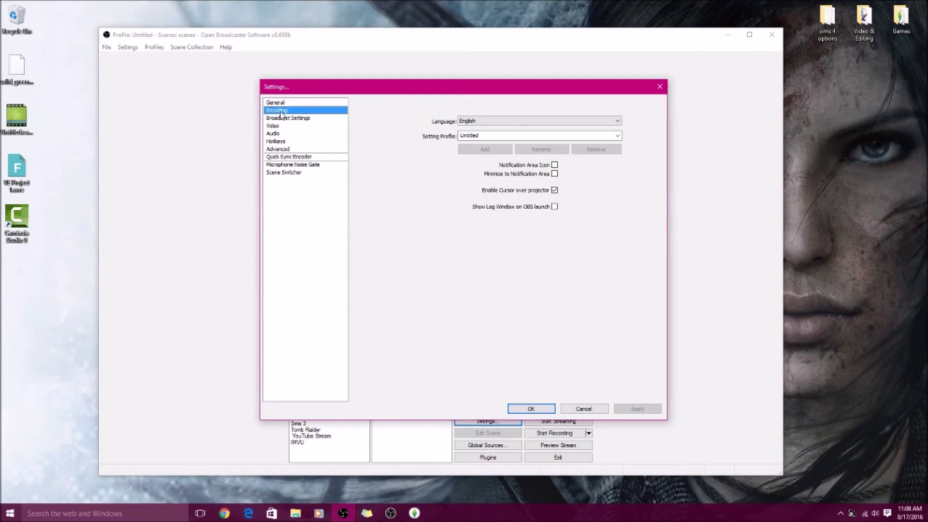
click(283, 103)
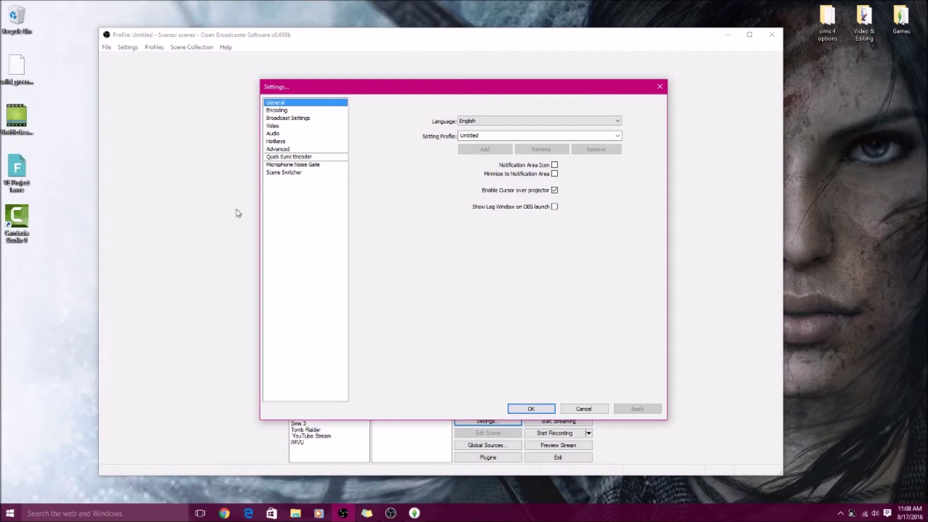
click(291, 112)
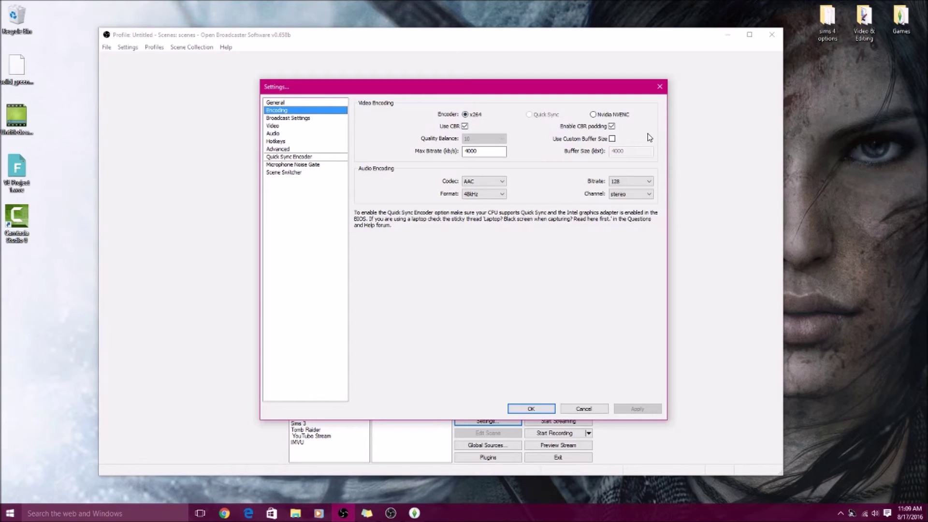
click(479, 151)
mouse_move(468, 153)
Set the broadcast mode to File Output Only, saving to My vid.mp4.
click(295, 119)
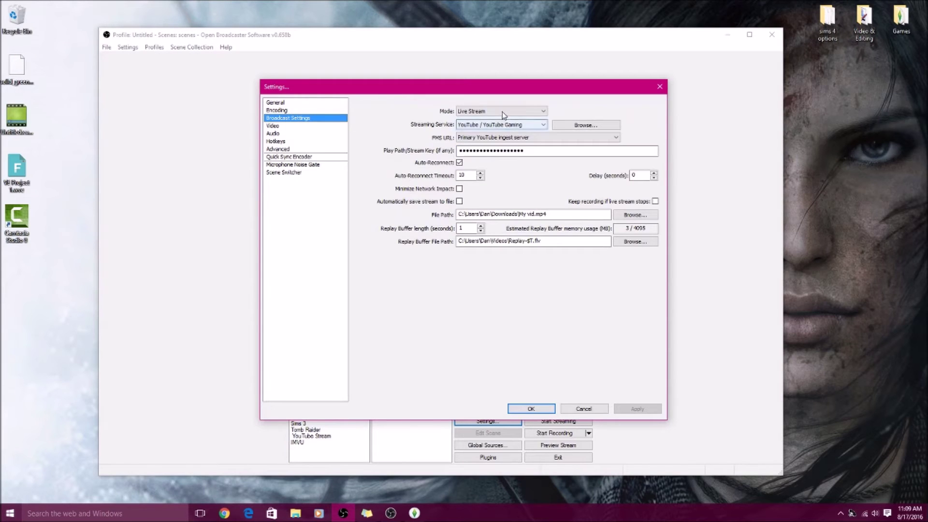
click(483, 111)
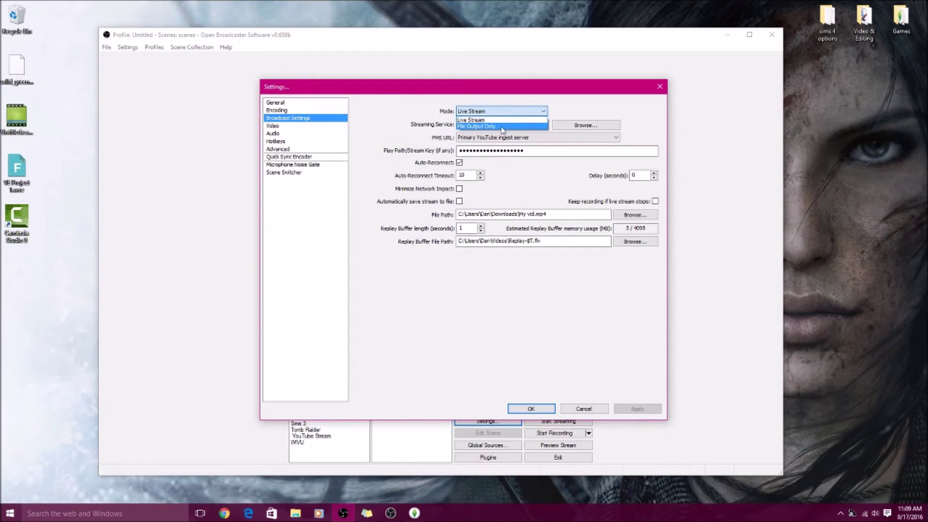
click(504, 126)
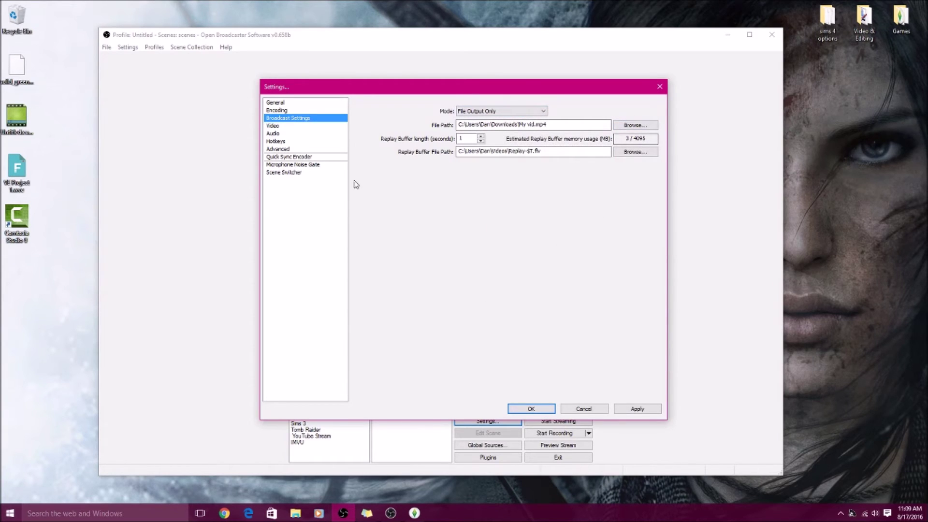
click(303, 127)
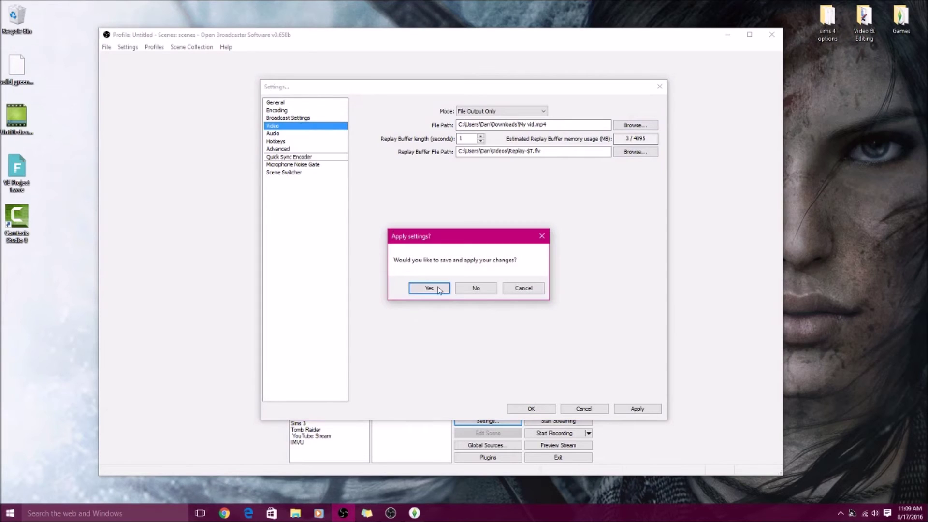
Apply the File Output Only mode and enter 70 as the frame rate.
click(429, 288)
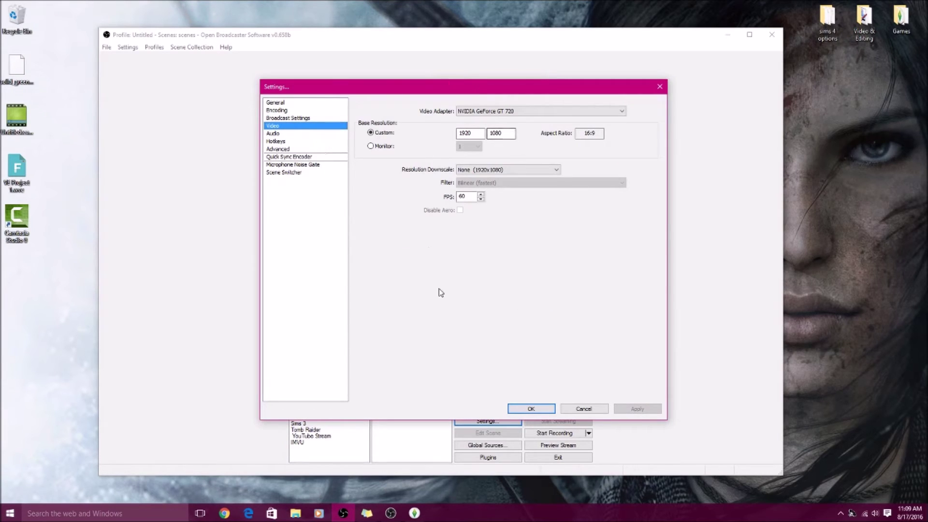
click(481, 194)
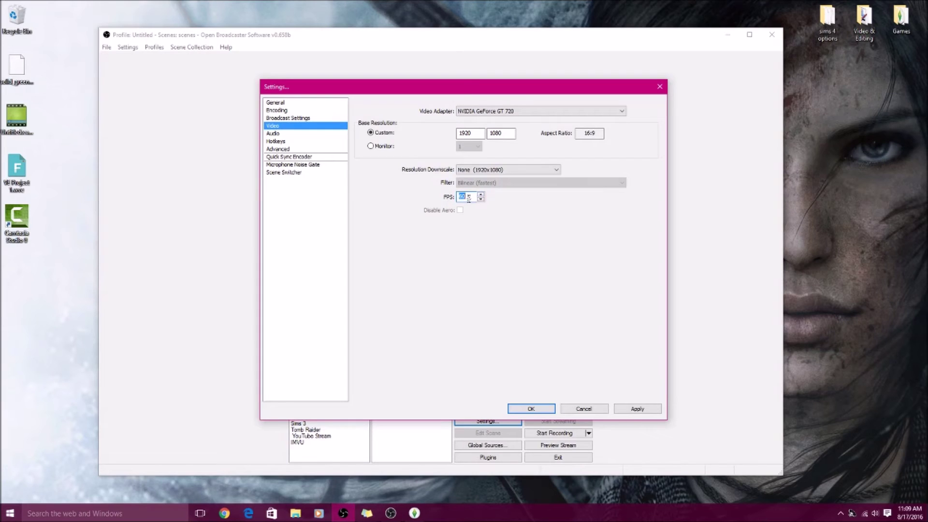
text(70)
key(Return)
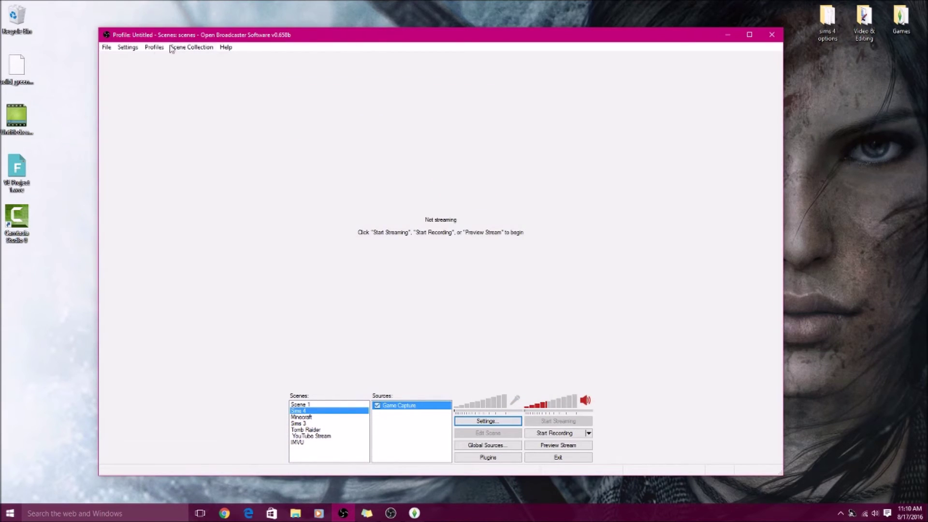
Set the video frame rate to 60 FPS at 1920x1080 and apply it.
click(128, 47)
click(136, 56)
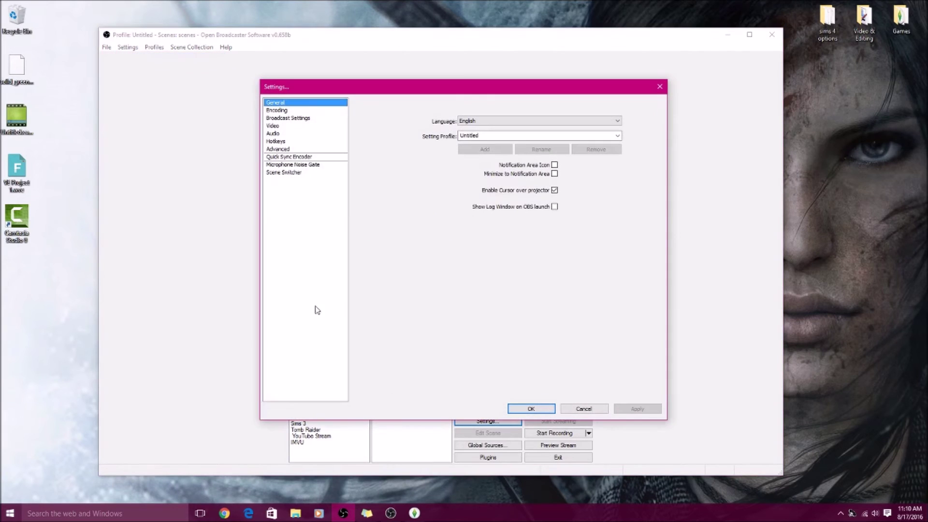
click(292, 141)
click(289, 134)
click(290, 126)
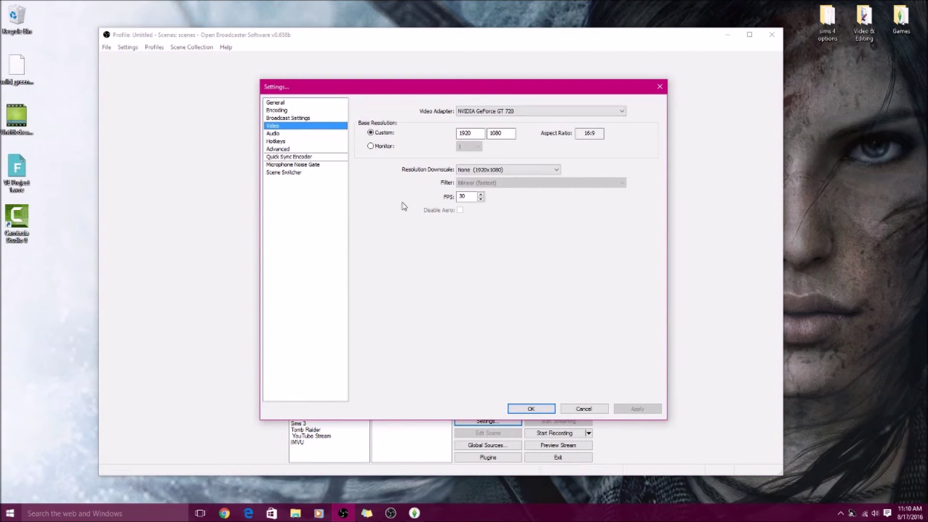
click(466, 196)
text(60)
click(637, 408)
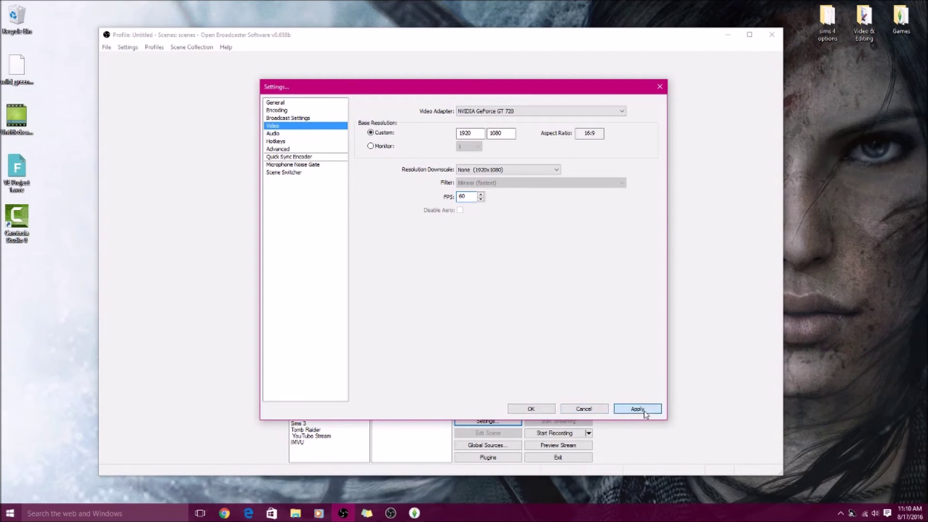
Keep Realtek speakers as desktop audio, set Yeti Stereo Microphone as the microphone, and apply.
click(300, 133)
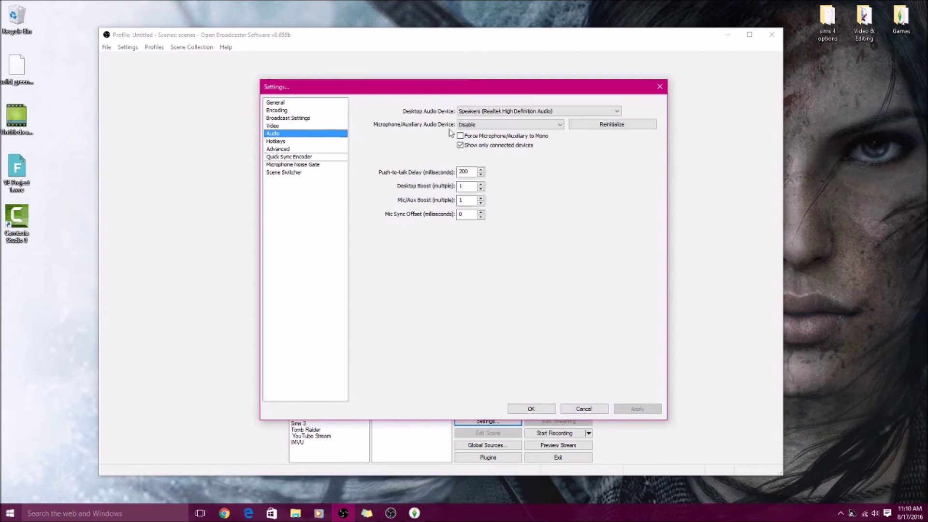
click(522, 111)
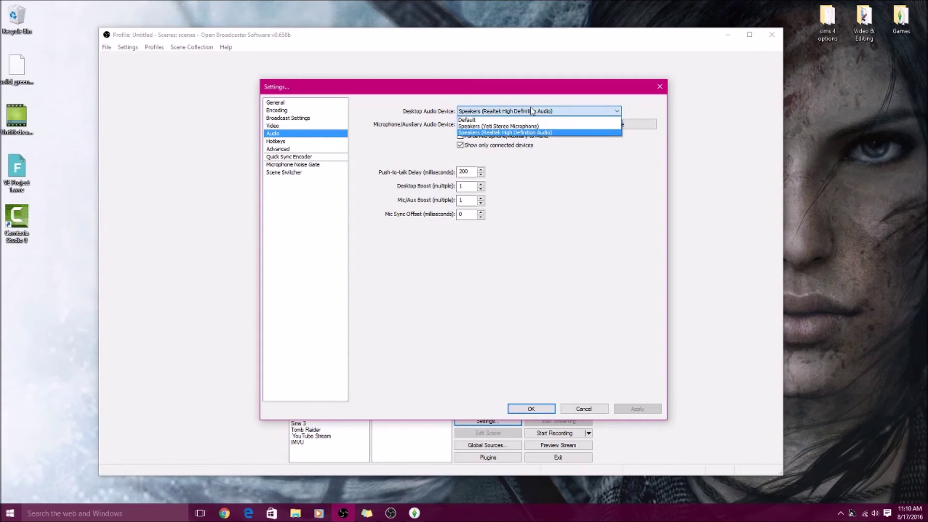
click(495, 134)
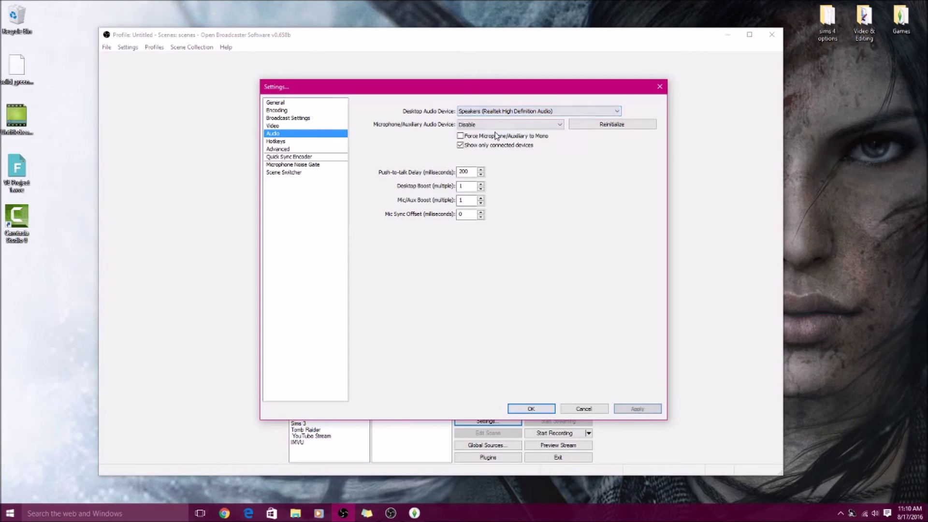
click(493, 124)
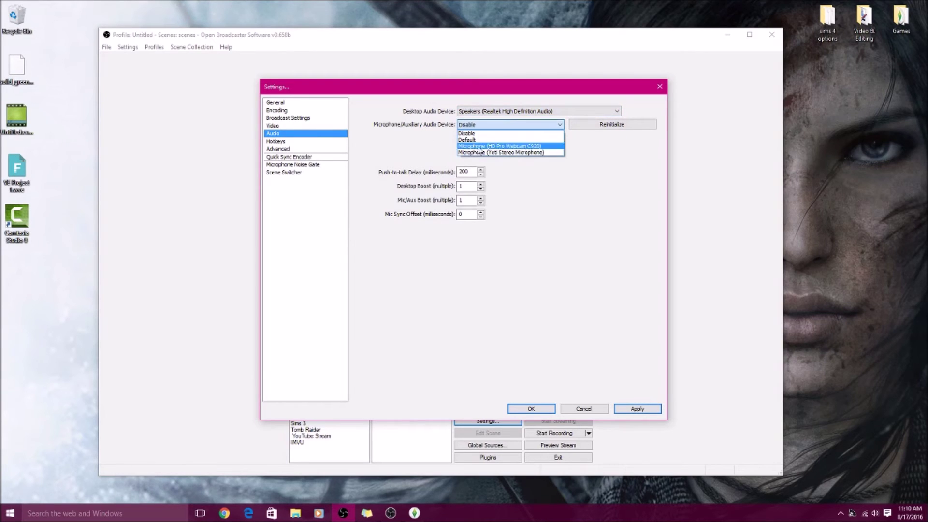
click(503, 152)
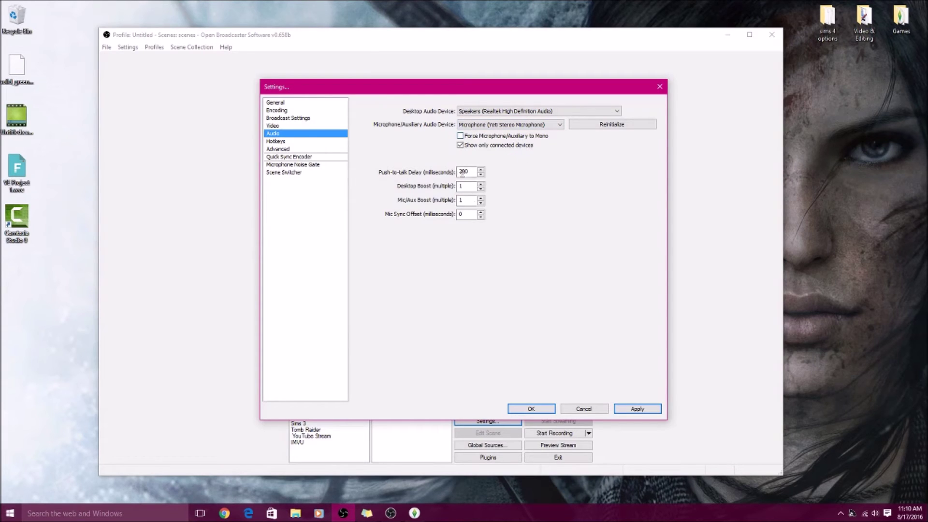
click(646, 410)
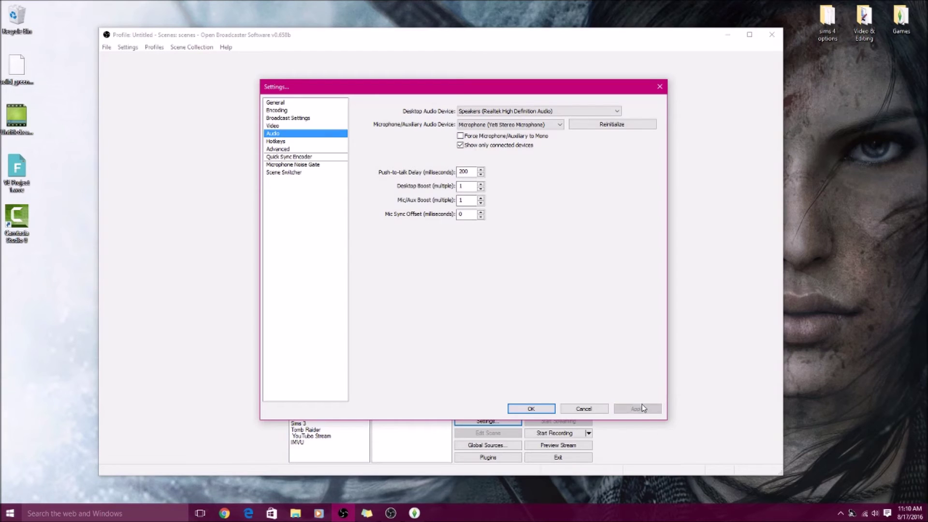
click(283, 143)
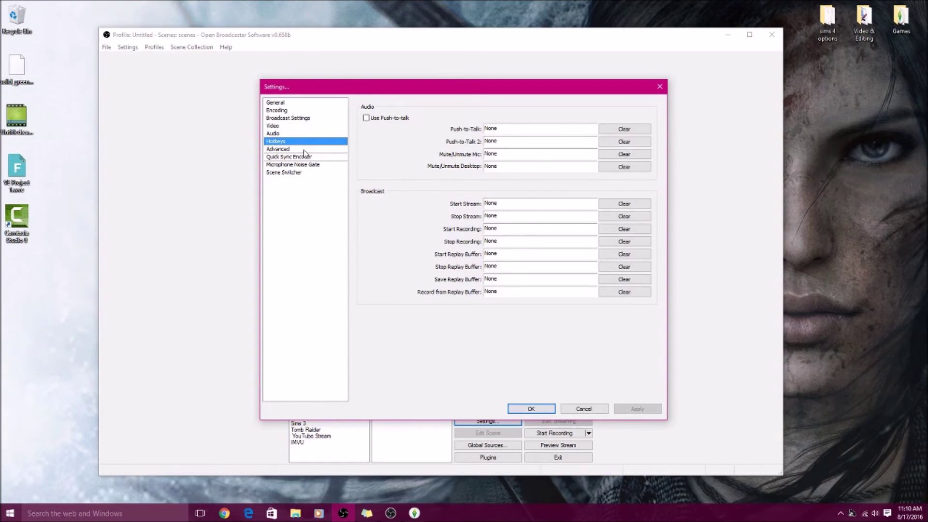
Review the Advanced, Quick Sync Encoder, Scene Switcher and Microphone Noise Gate pages, then close Settings.
click(304, 149)
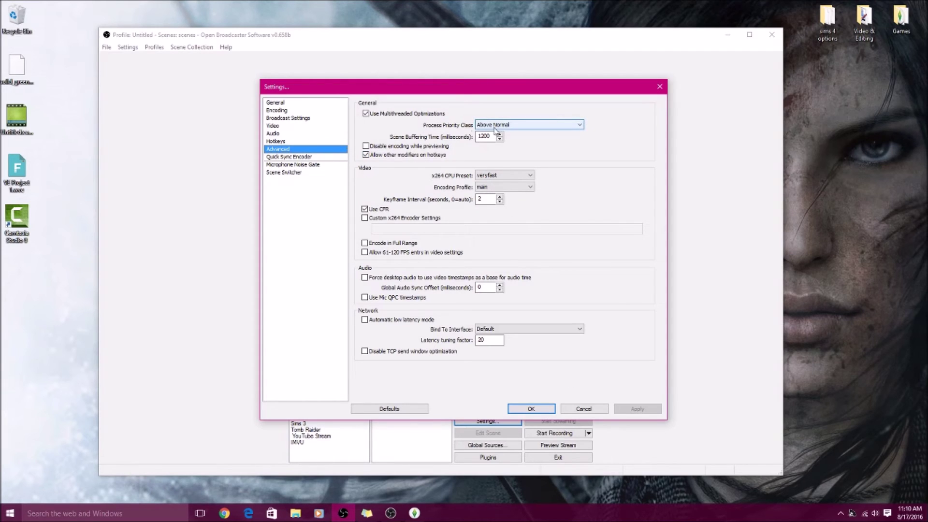
click(277, 158)
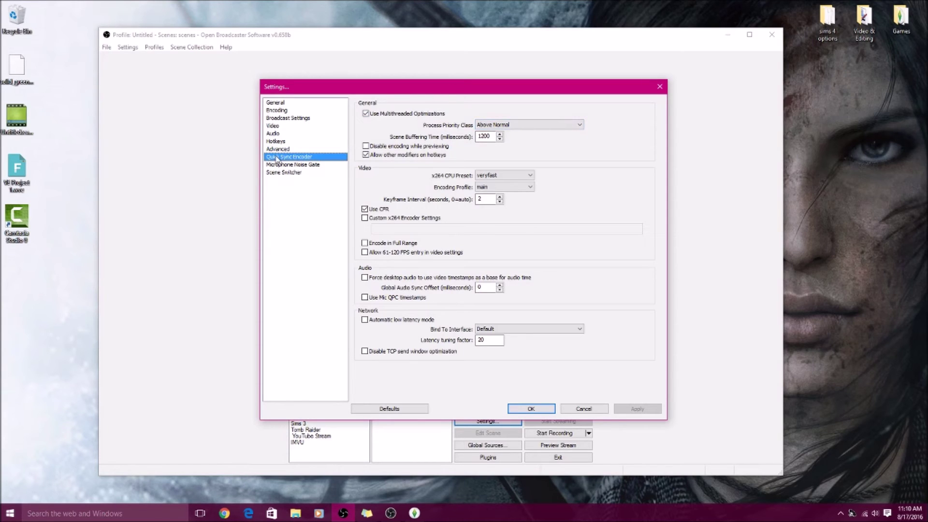
click(284, 172)
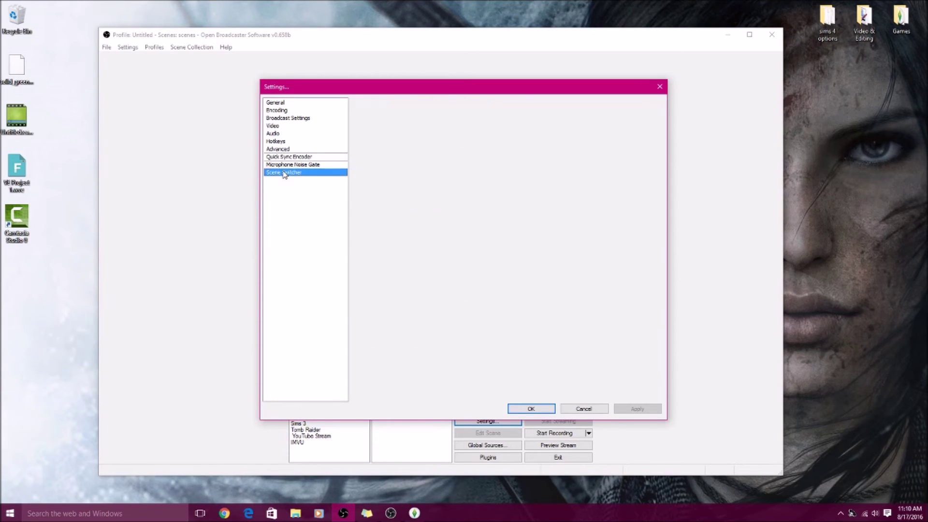
click(291, 166)
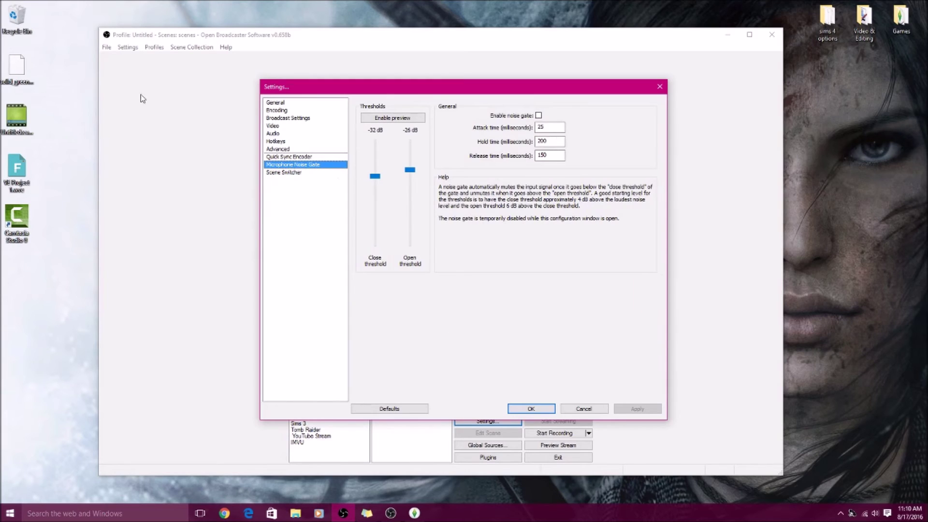
click(529, 410)
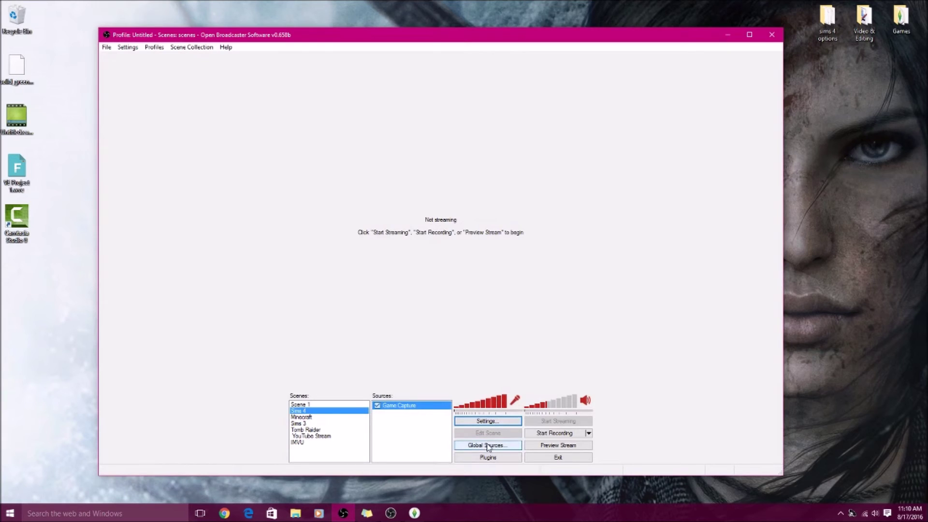
Drag the desktop audio volume slider up to 100%.
scroll(558, 401, up, 3)
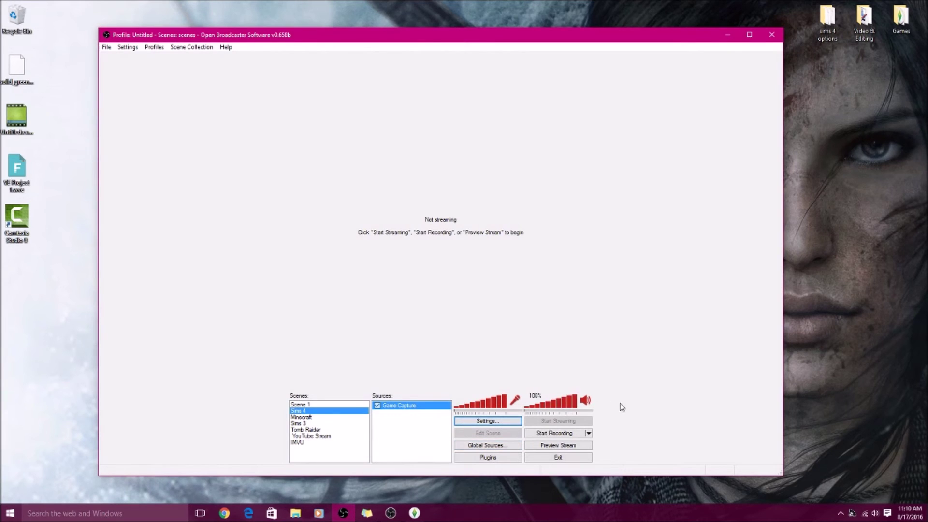
drag(558, 403, 581, 401)
drag(556, 408, 537, 406)
click(563, 436)
Switch to the Sims 4 game and back, then start recording the Sims 4 scene.
key(alt+Tab)
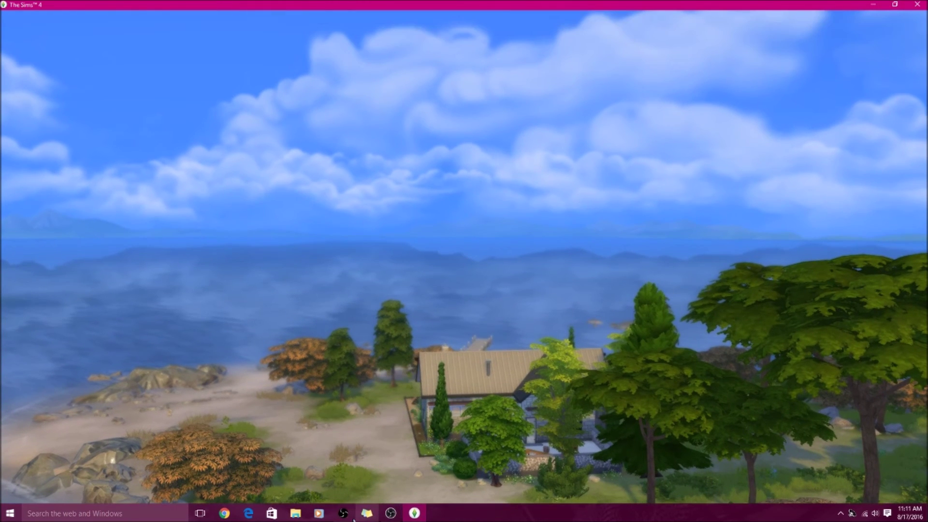
click(344, 513)
click(555, 432)
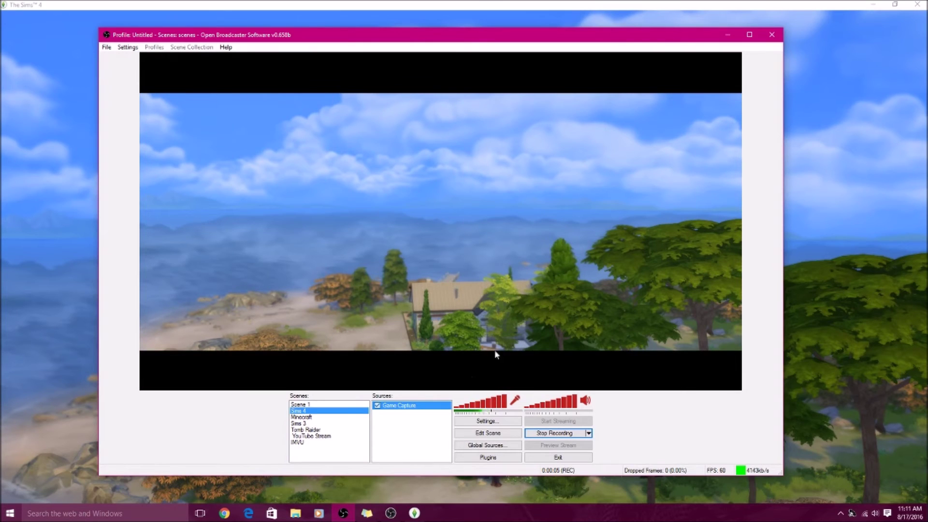
click(508, 435)
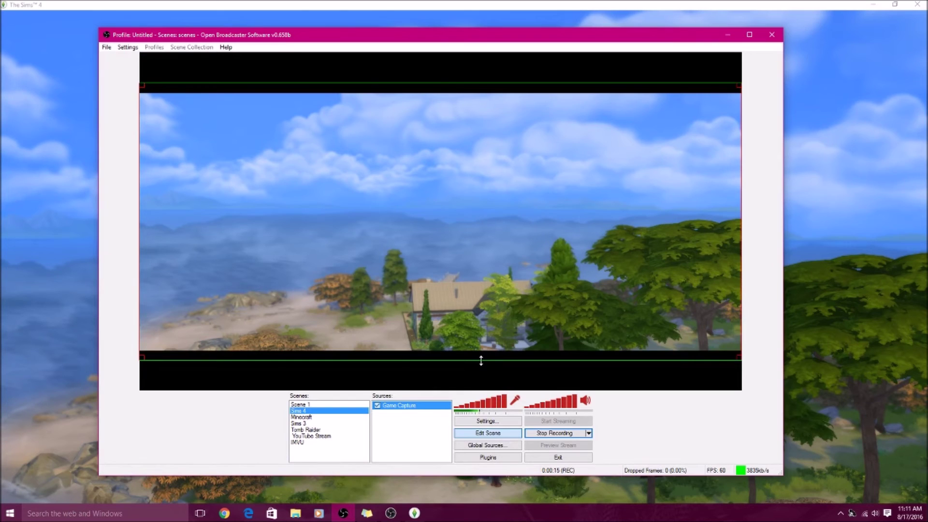
Stretch the game capture taller, shift it slightly lower, then stop the recording.
mouse_move(481, 360)
mouse_down()
mouse_move(479, 368)
mouse_move(481, 358)
mouse_up()
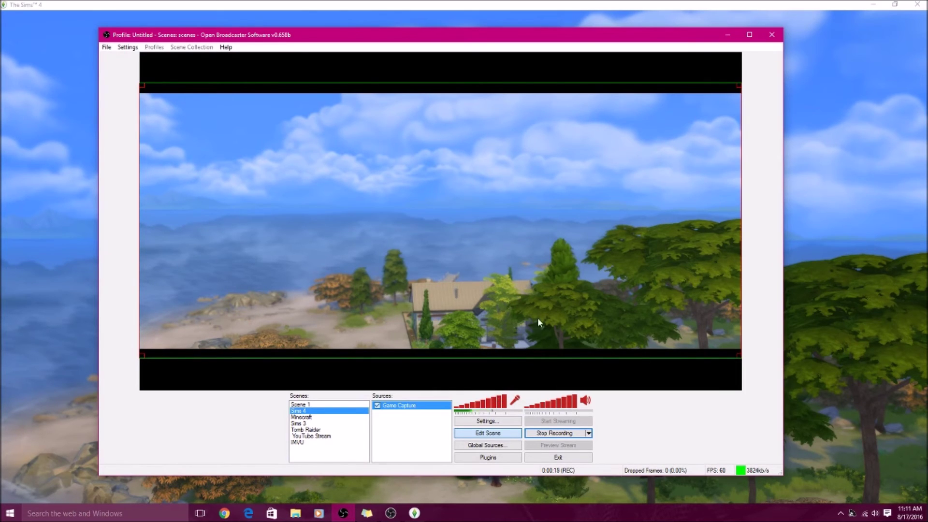
mouse_move(429, 256)
mouse_down()
mouse_move(383, 251)
mouse_move(442, 267)
mouse_move(433, 258)
mouse_up()
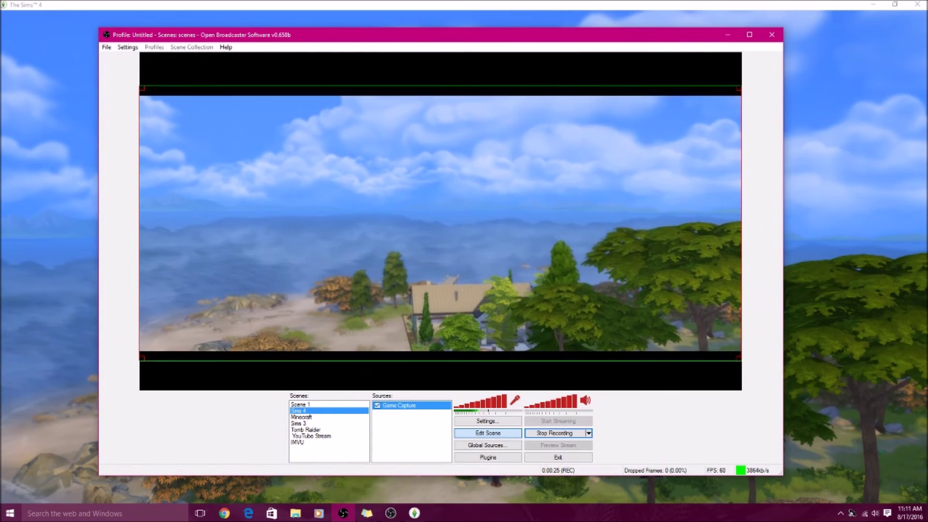
click(565, 434)
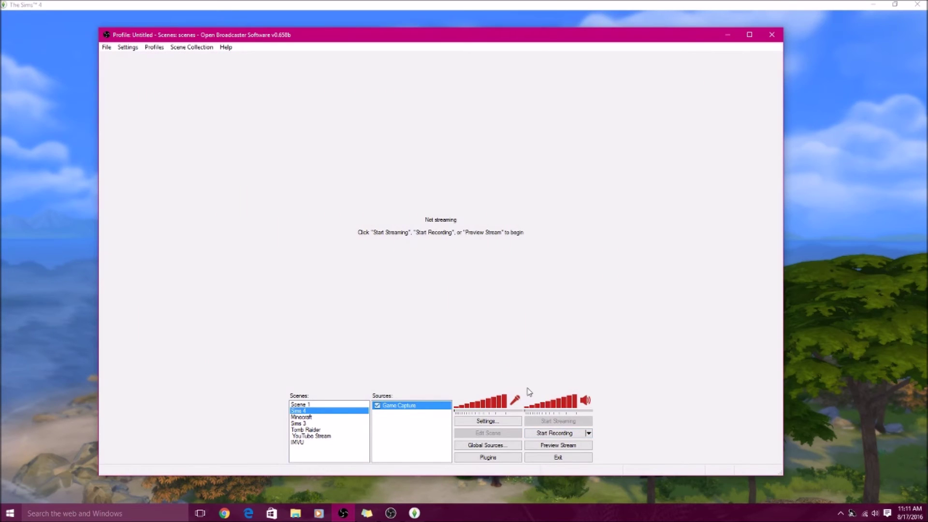
Add a new image source to the Sims 4 scene, keeping the name Image.
right_click(387, 424)
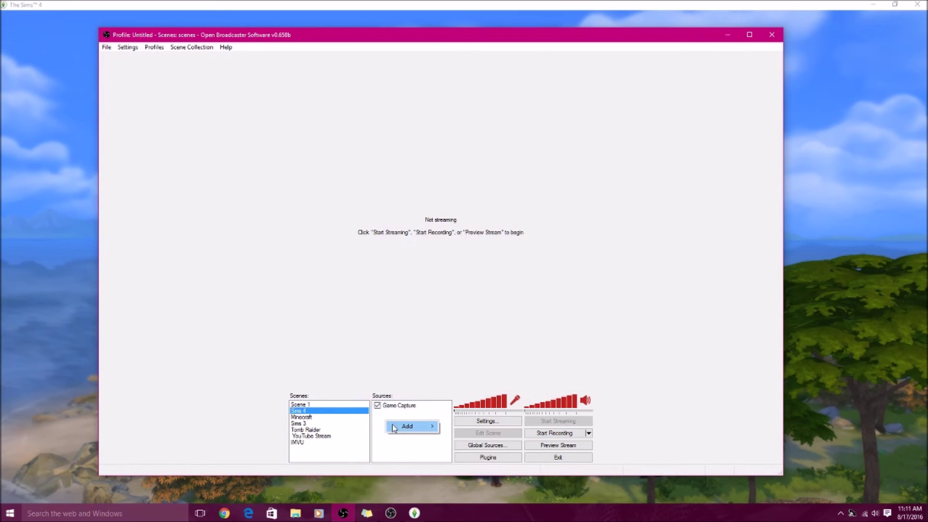
mouse_move(395, 427)
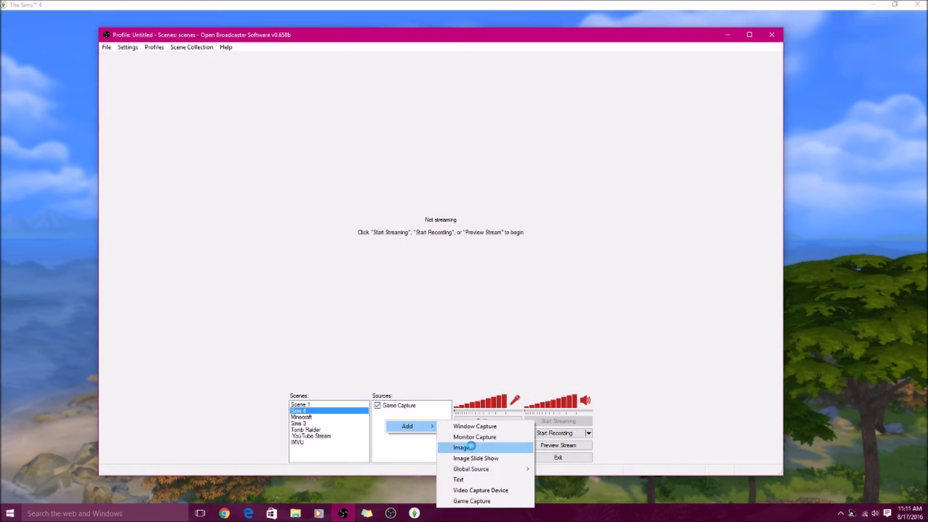
click(472, 448)
click(503, 265)
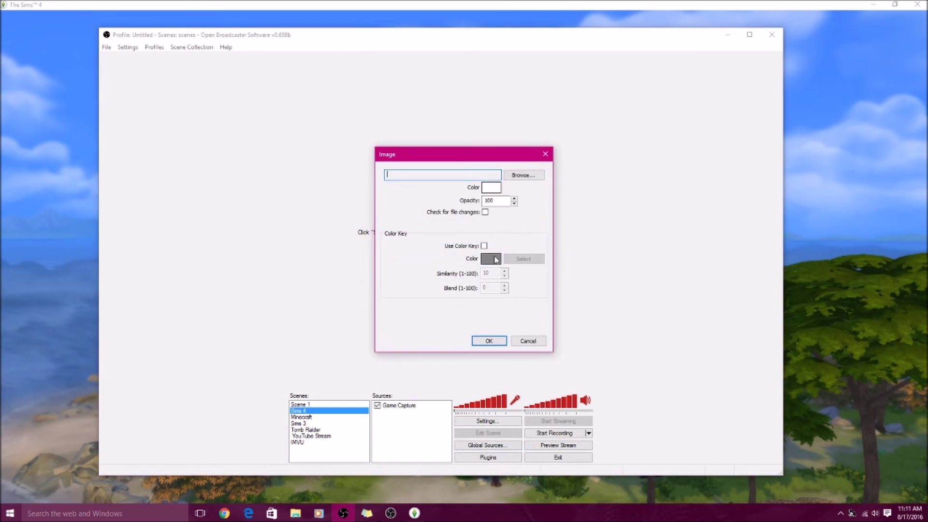
Load the ice-cream picture file into the Image source and confirm its settings.
click(528, 176)
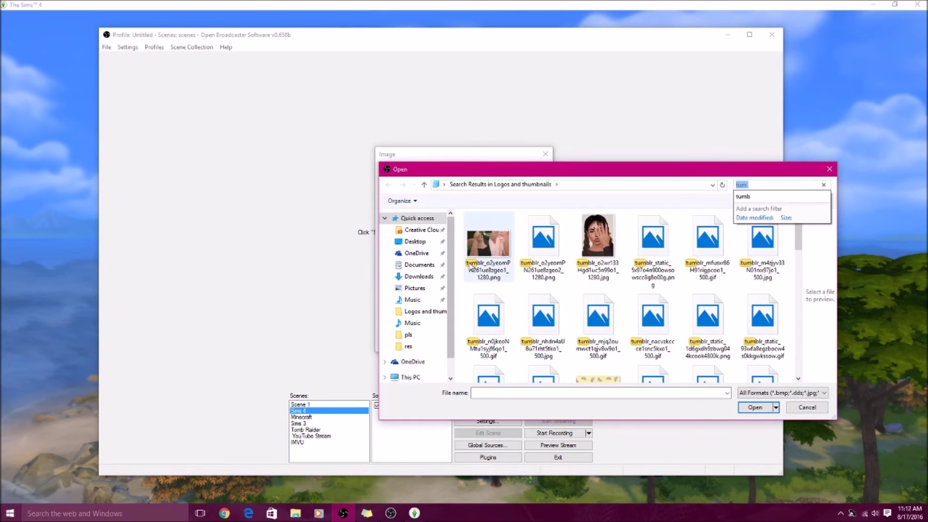
scroll(737, 250, down, 3)
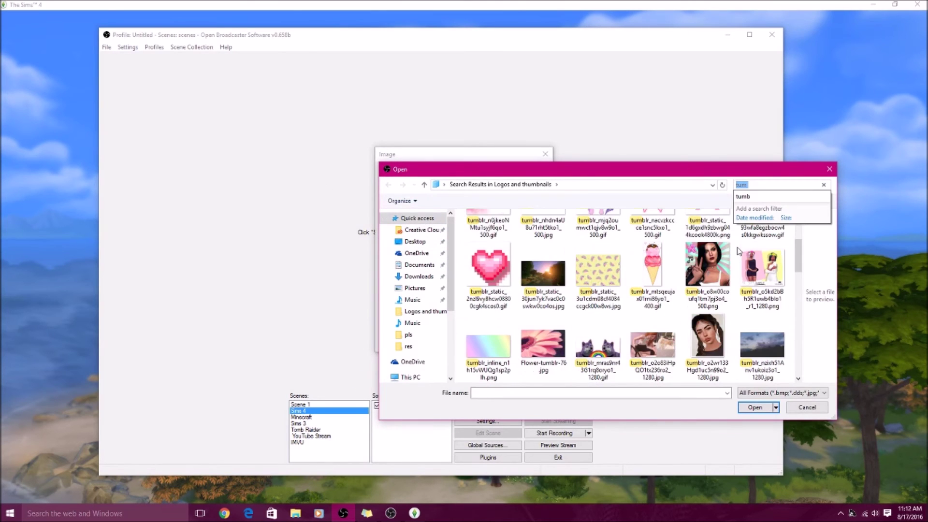
click(654, 278)
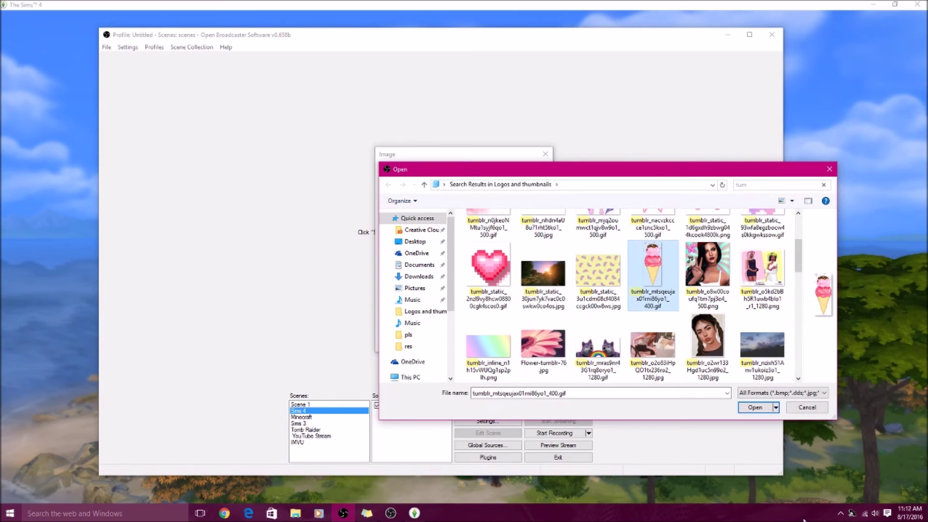
click(750, 408)
click(484, 342)
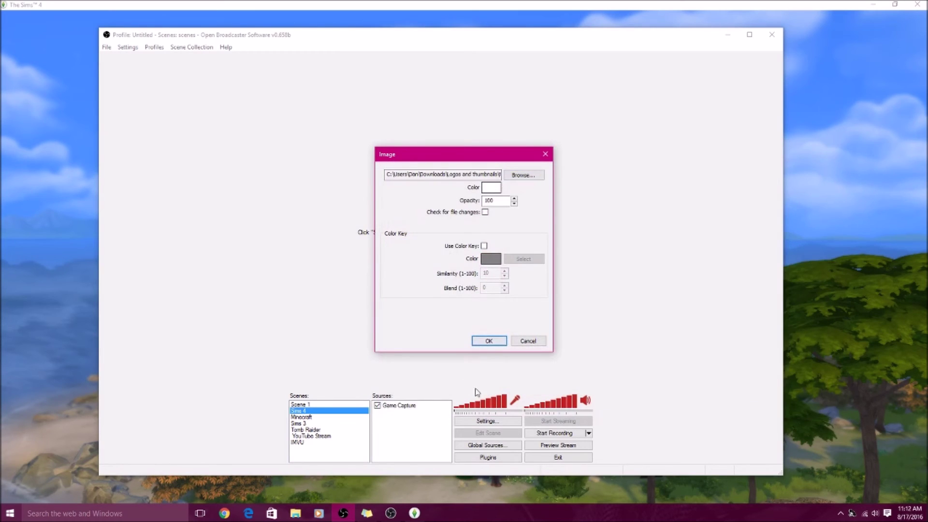
click(489, 341)
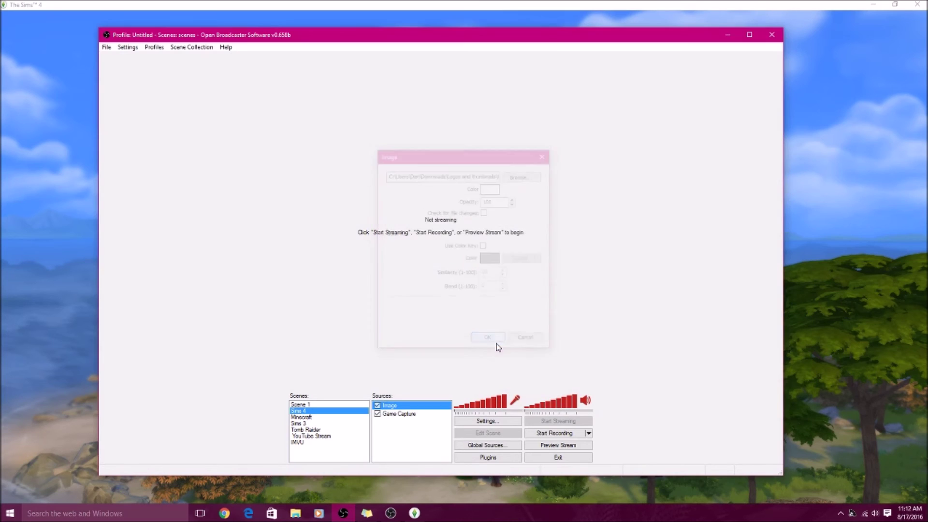
Start the preview and move the ice-cream image down onto the game view.
click(558, 445)
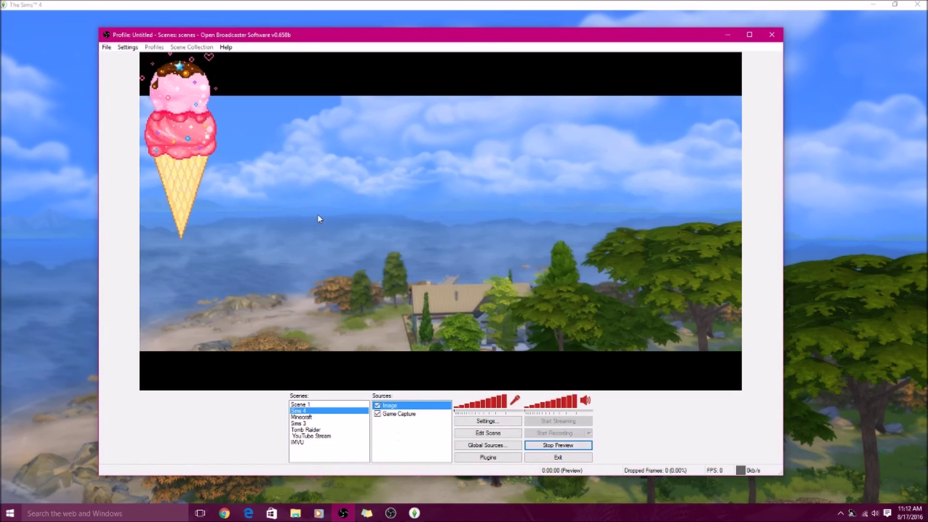
click(488, 433)
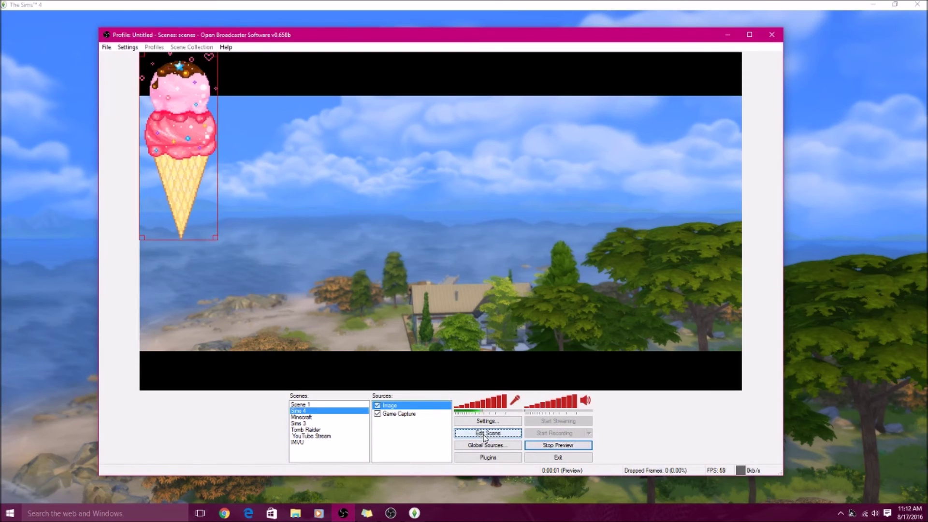
drag(183, 119, 180, 171)
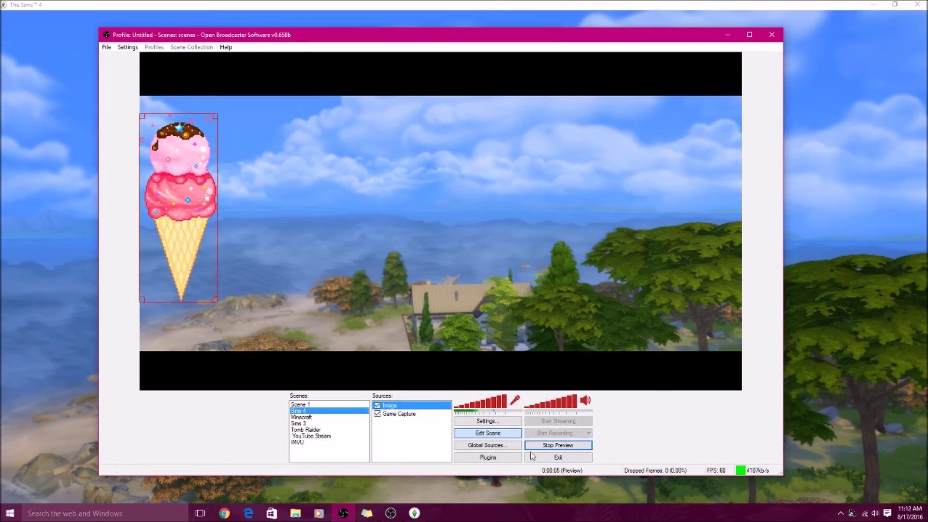
click(488, 433)
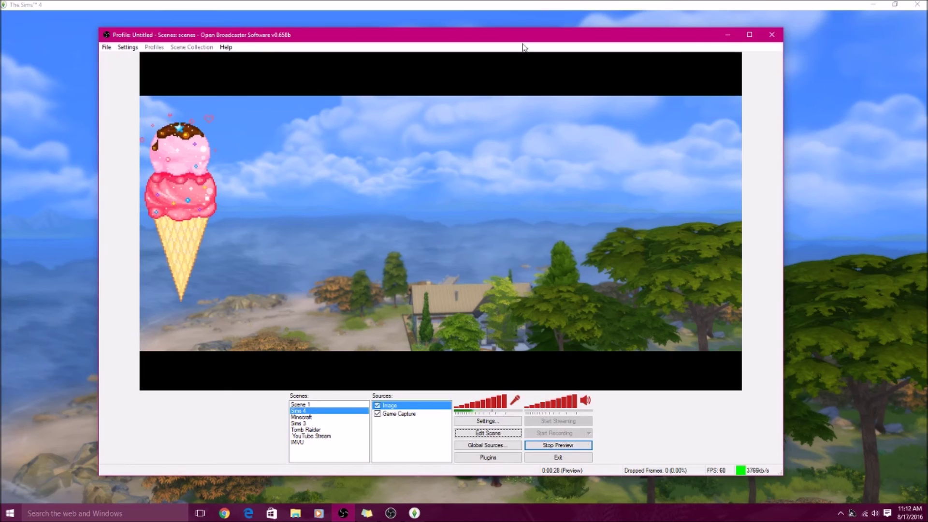
Nudge the Game Capture source up slightly in the scene layout.
click(420, 413)
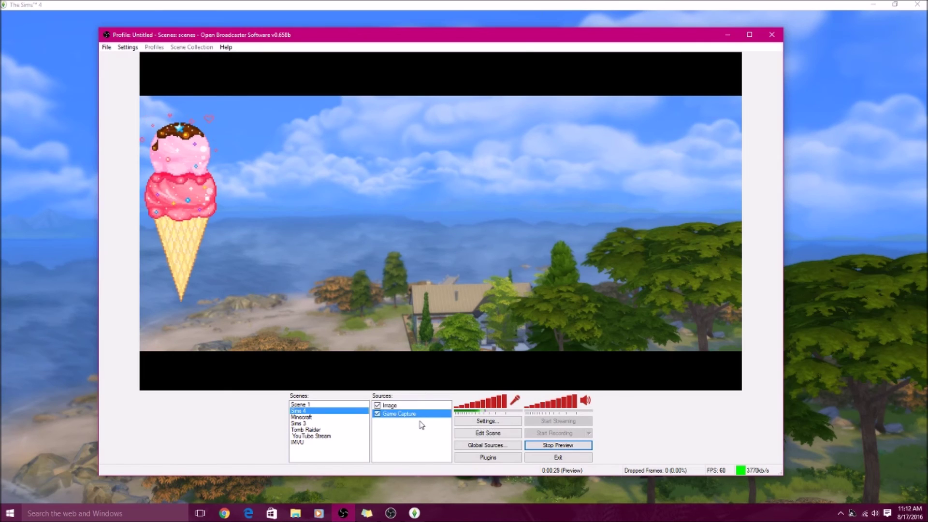
click(488, 433)
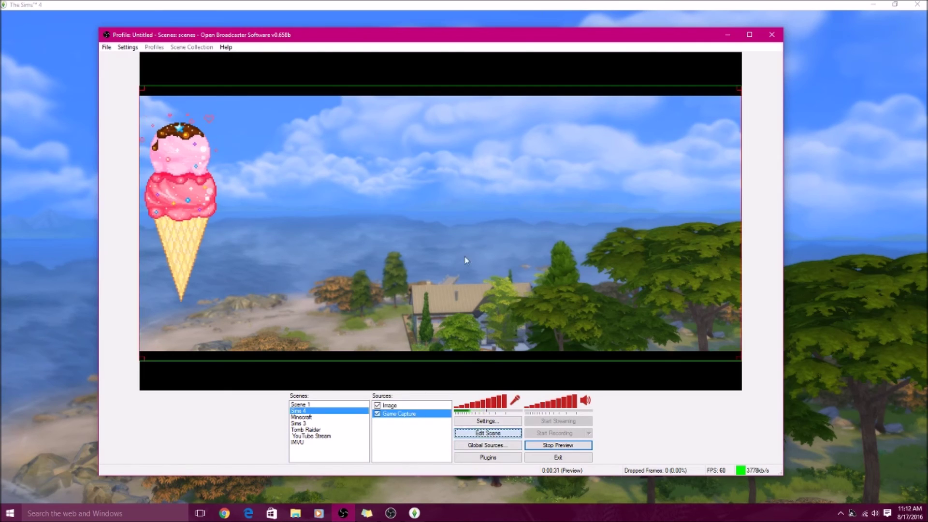
drag(460, 243, 461, 238)
click(488, 433)
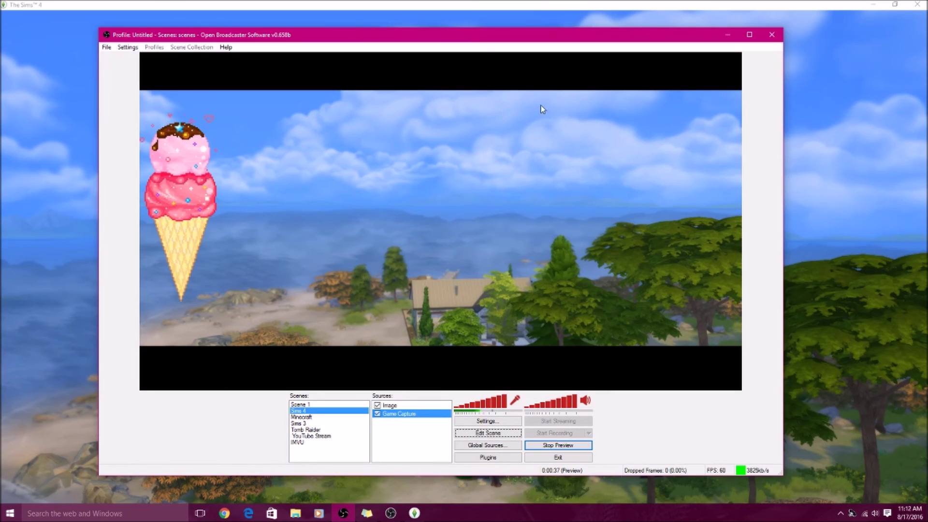
View the YouTube Stream and Minecraft scenes, return to Sims 4, and bring OBS above the desktop.
click(312, 436)
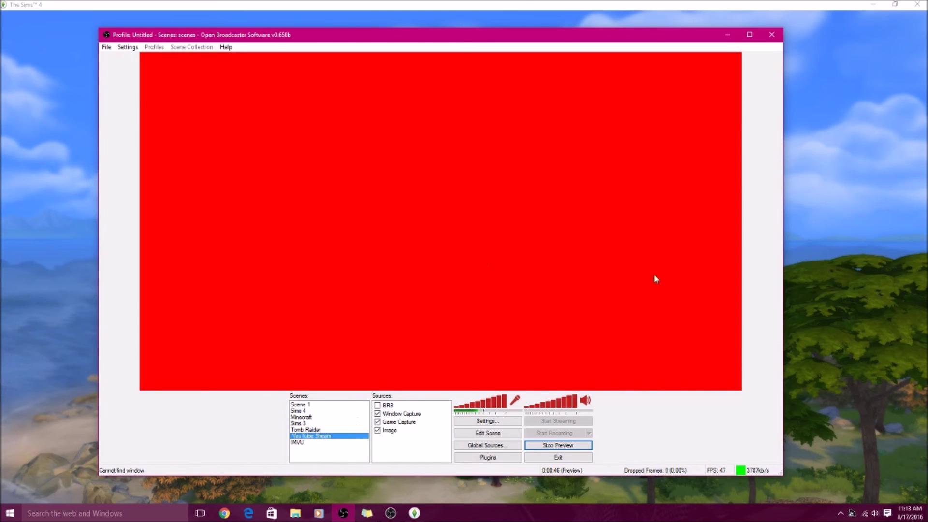
click(326, 417)
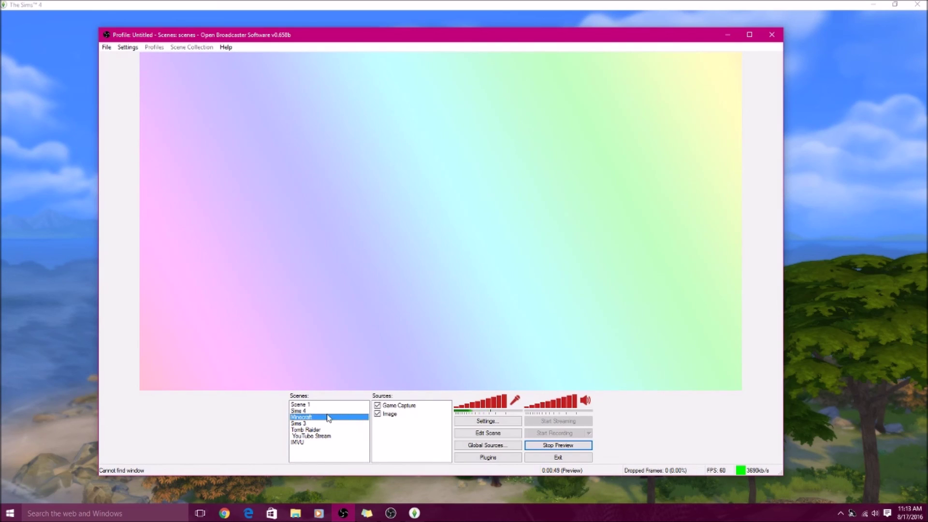
click(330, 411)
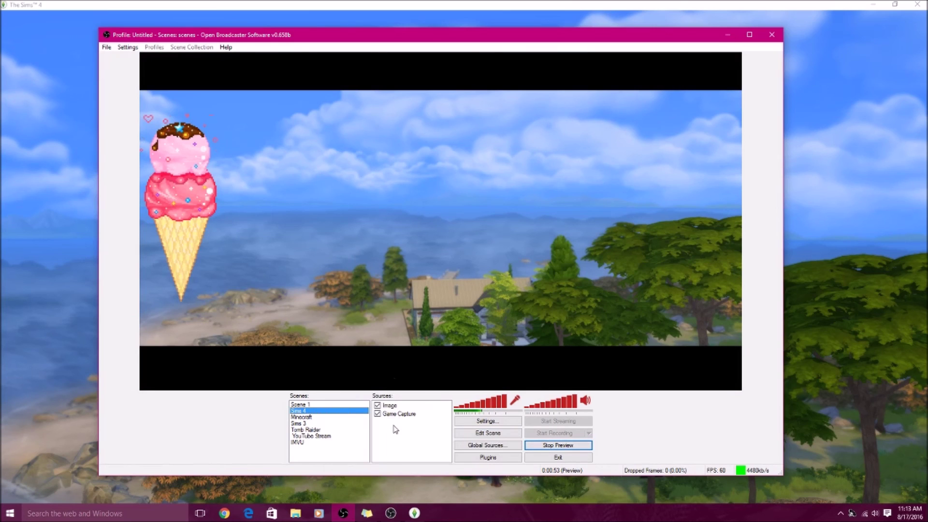
key(super+d)
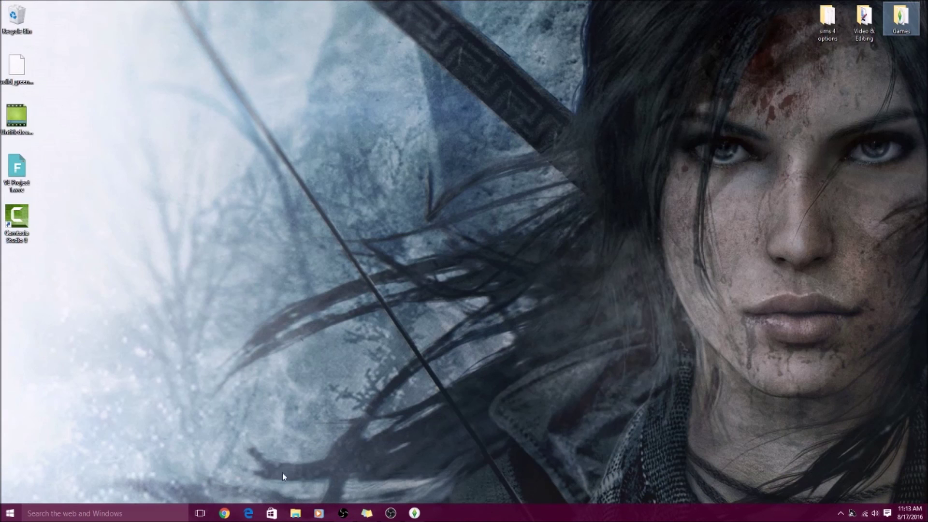
click(343, 512)
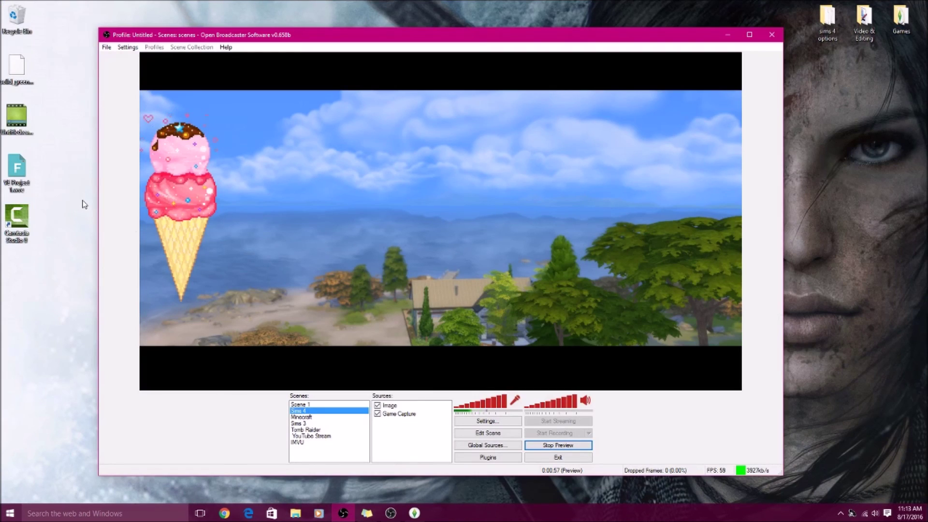